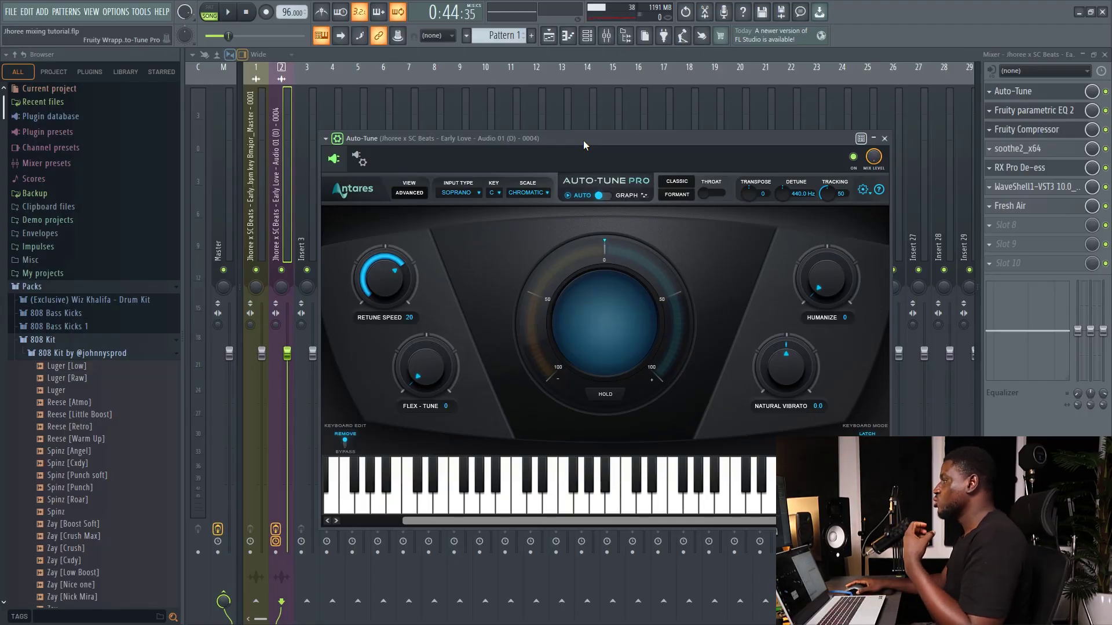
# Return to the Playlist, start the song playing, and move the Auto-Tune Pro window below the tracks
pyautogui.click(1106, 54)
pyautogui.press('space')
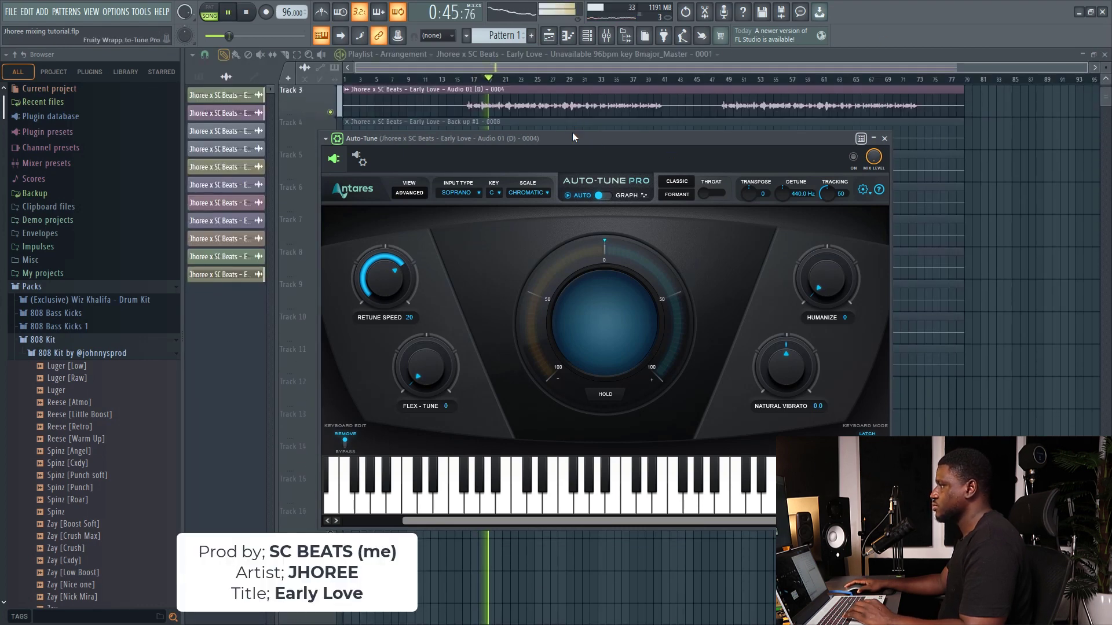
pyautogui.moveTo(572, 137); pyautogui.dragTo(599, 263)
pyautogui.scroll(2, 515, 164)
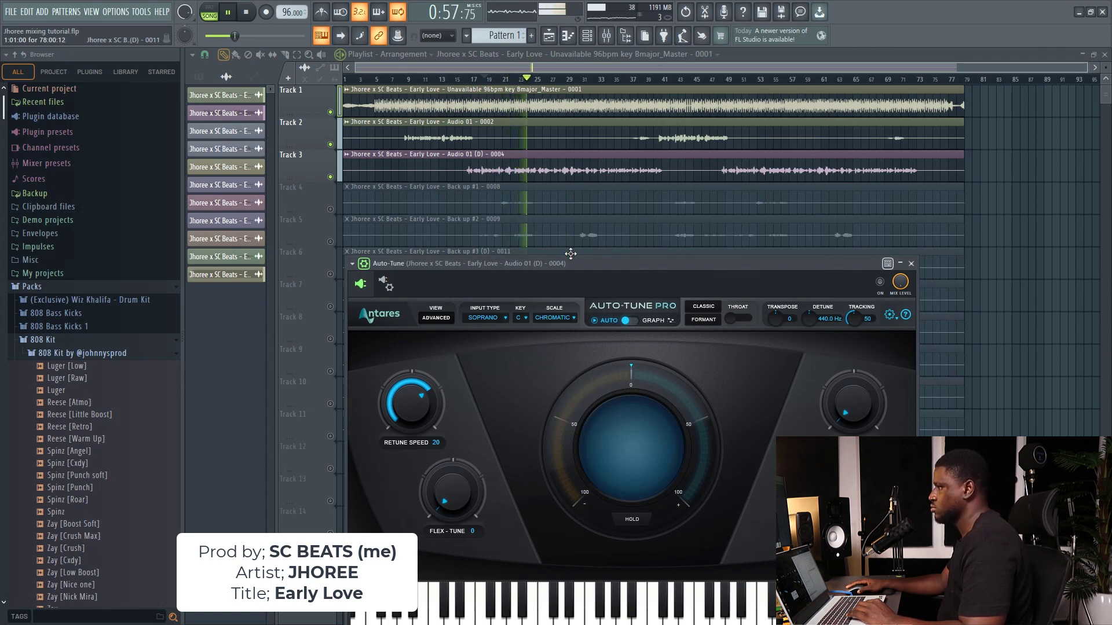
pyautogui.scroll(2, 489, 212)
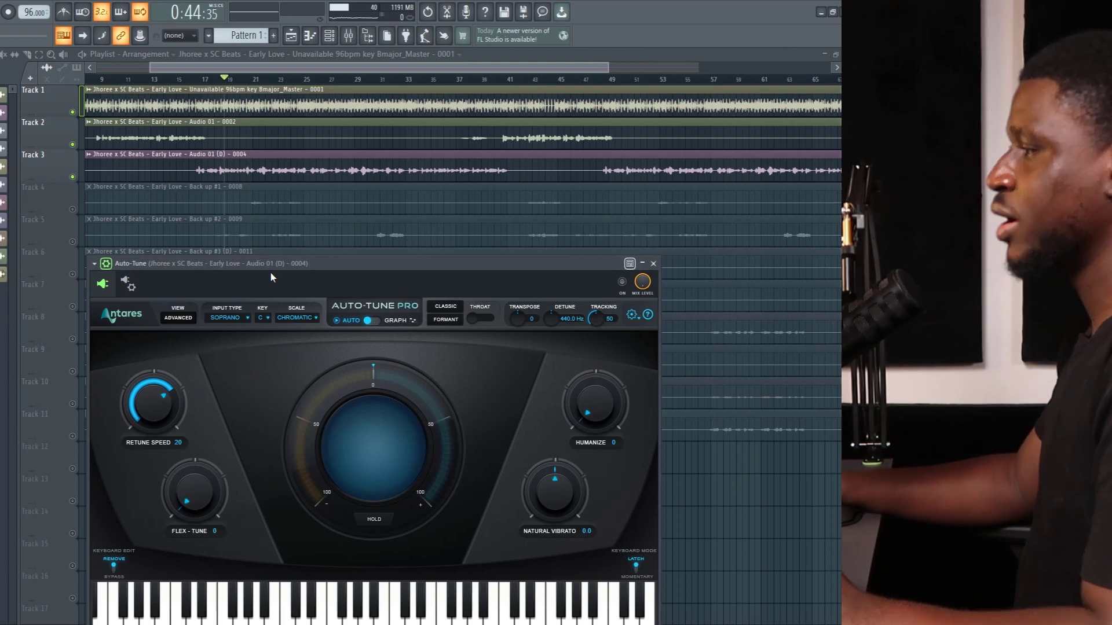
# Change Auto-Tune Pro's input type from Soprano to ALTO/TENOR
pyautogui.click(235, 318)
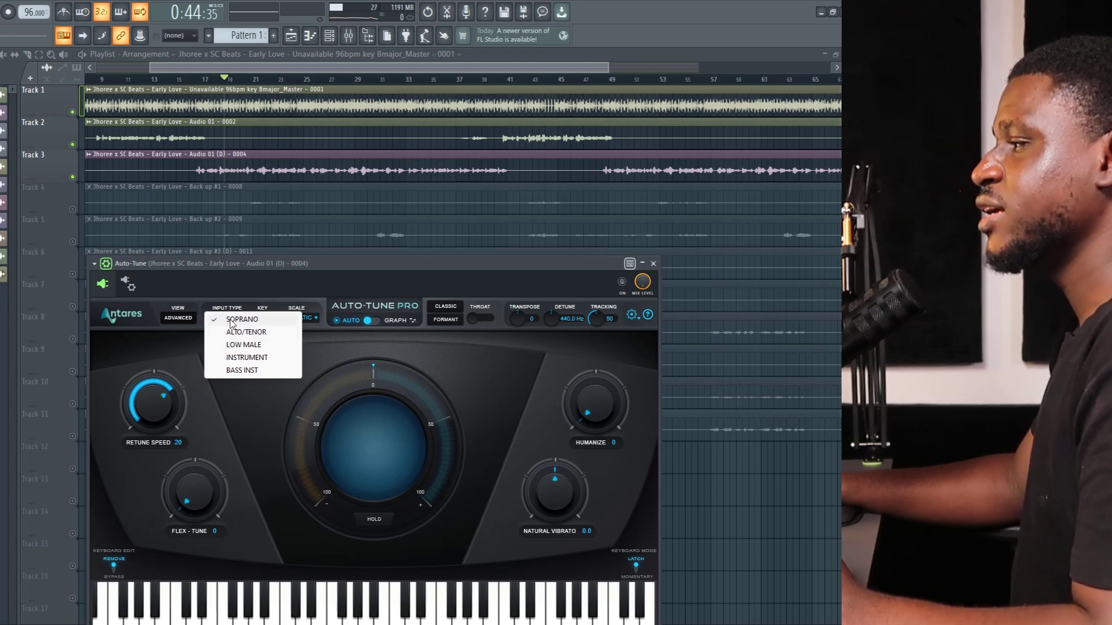
pyautogui.click(238, 266)
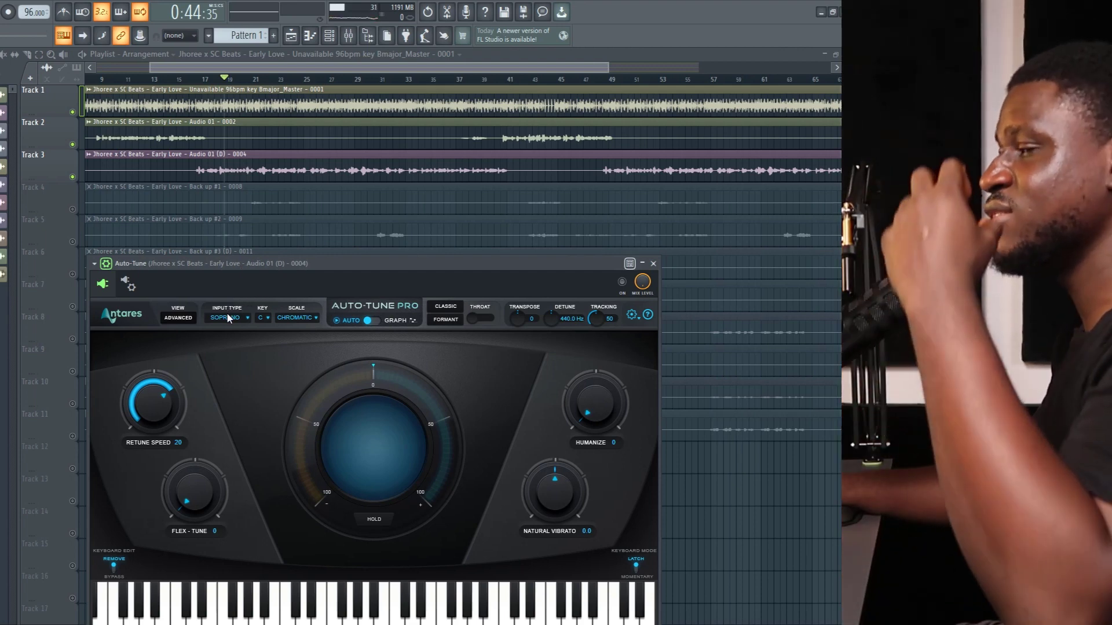
pyautogui.click(229, 318)
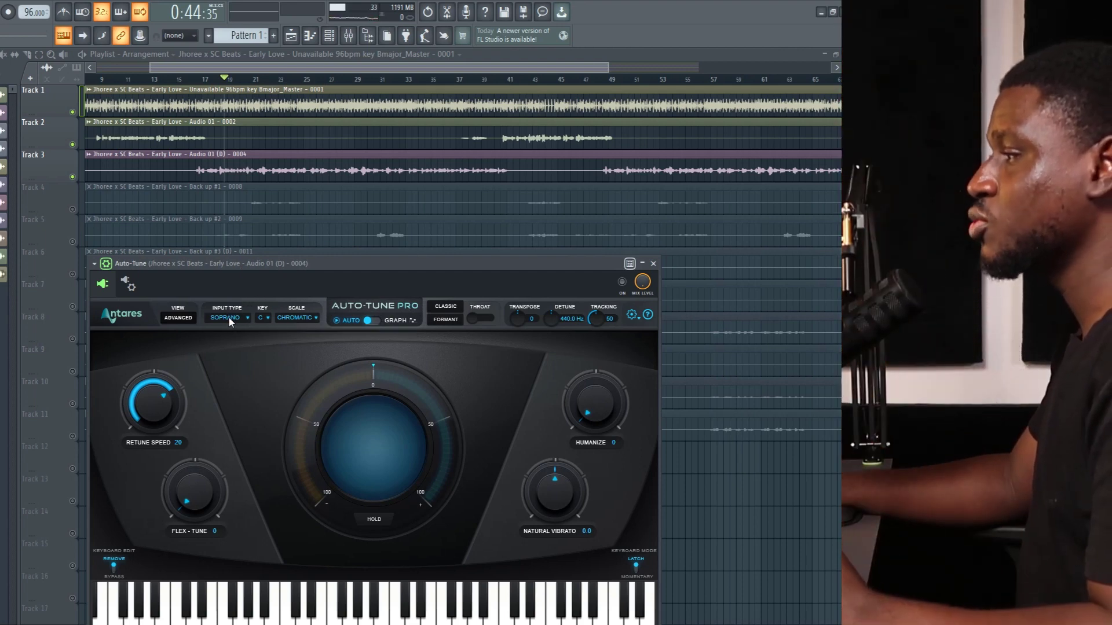
pyautogui.click(231, 332)
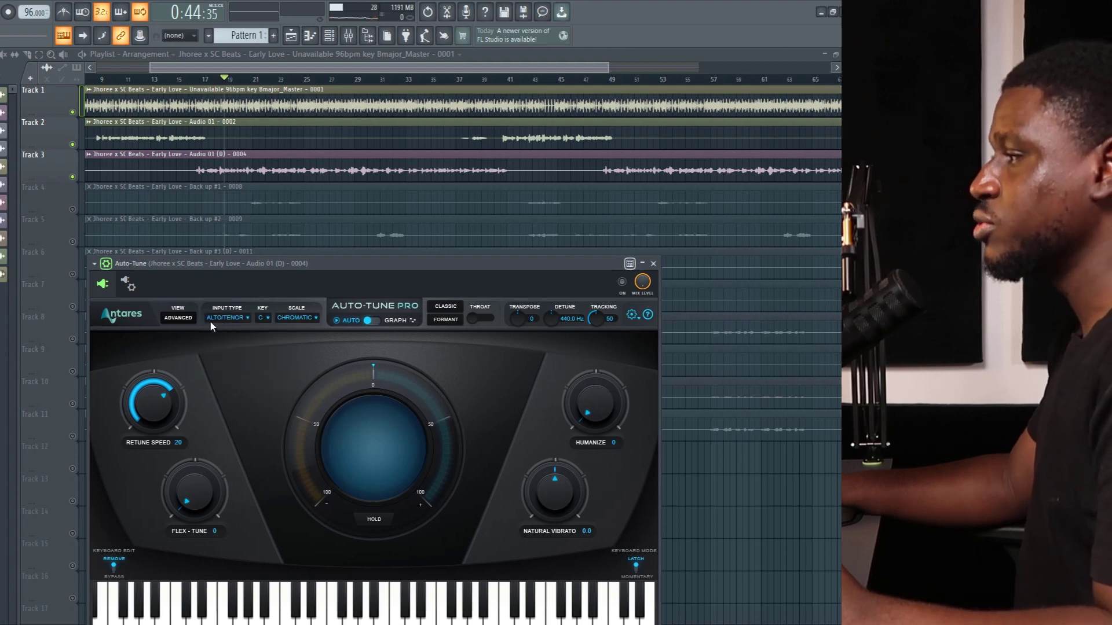
pyautogui.click(230, 322)
pyautogui.click(193, 347)
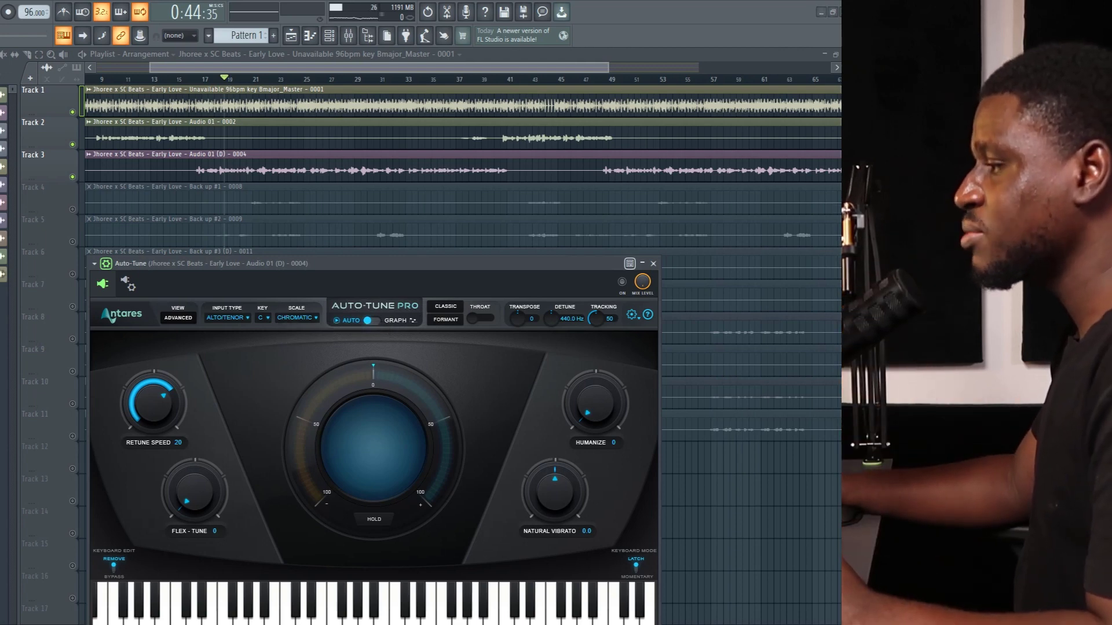
# Read the beat's E major, 96 BPM result in the maximized Tunebat Analyzer, then reload the page
pyautogui.hotkey('alt', 'Tab')
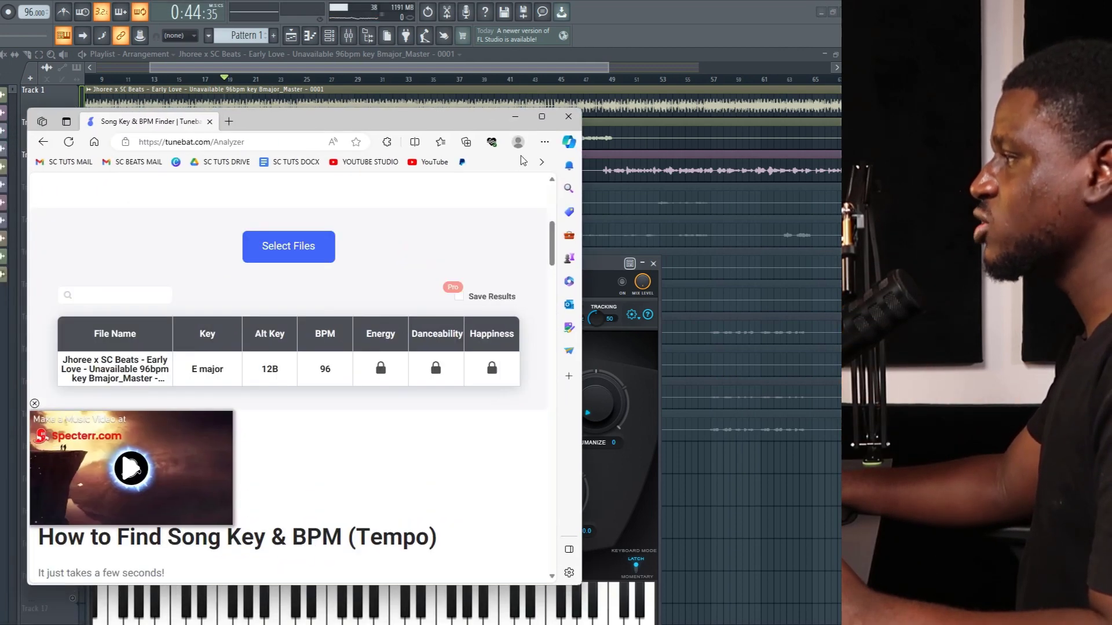
pyautogui.click(536, 124)
pyautogui.scroll(5, 341, 235)
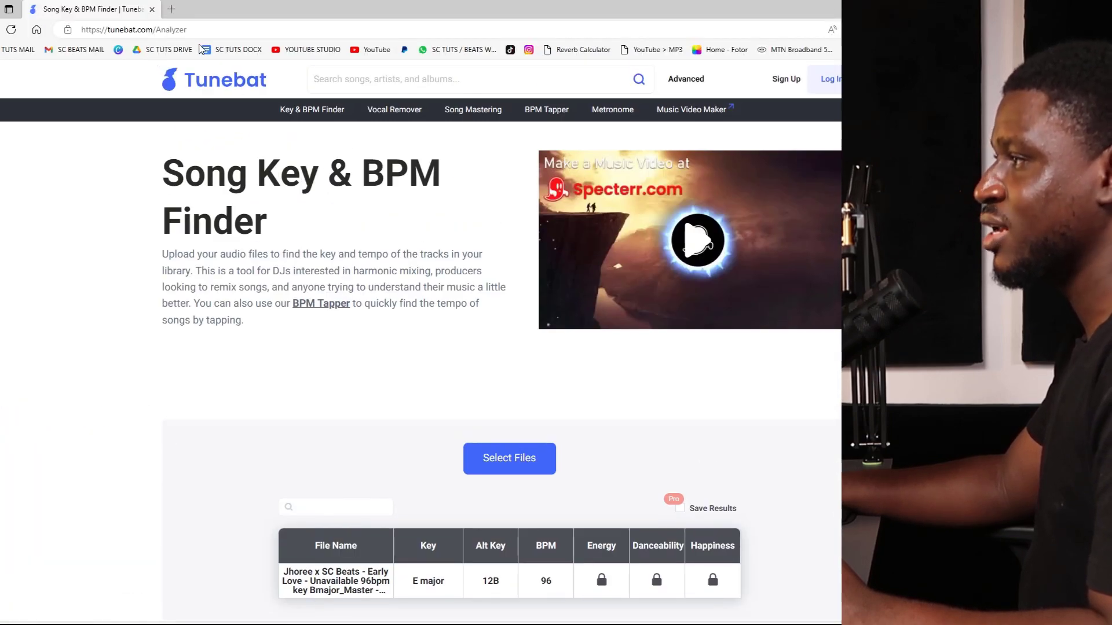
pyautogui.hotkey('alt', 'Left')
pyautogui.scroll(-7, 355, 377)
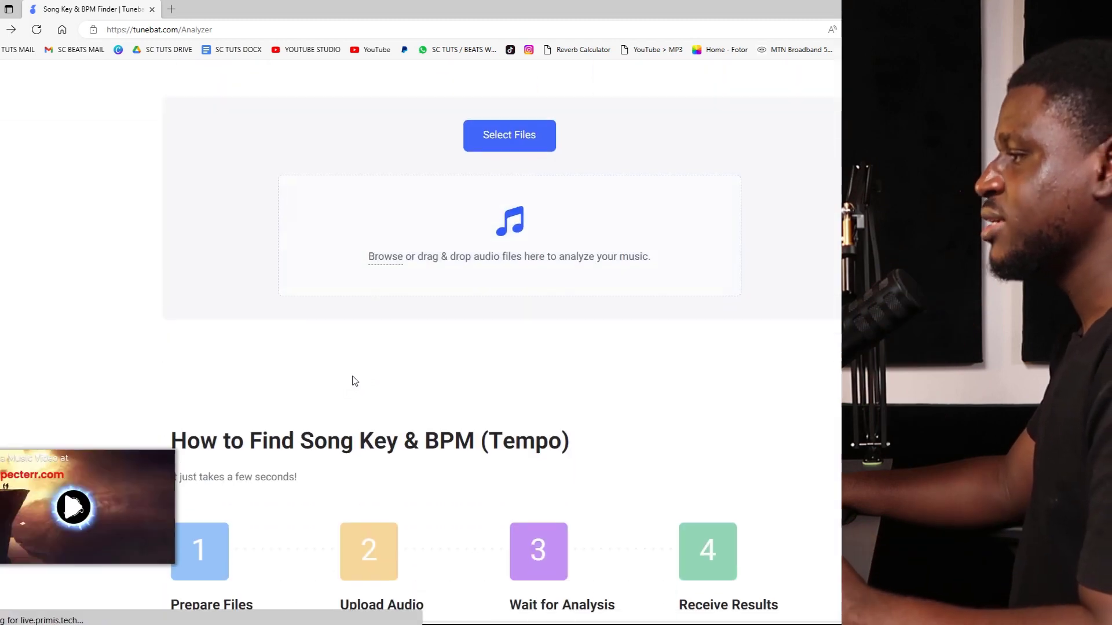
pyautogui.scroll(3, 380, 361)
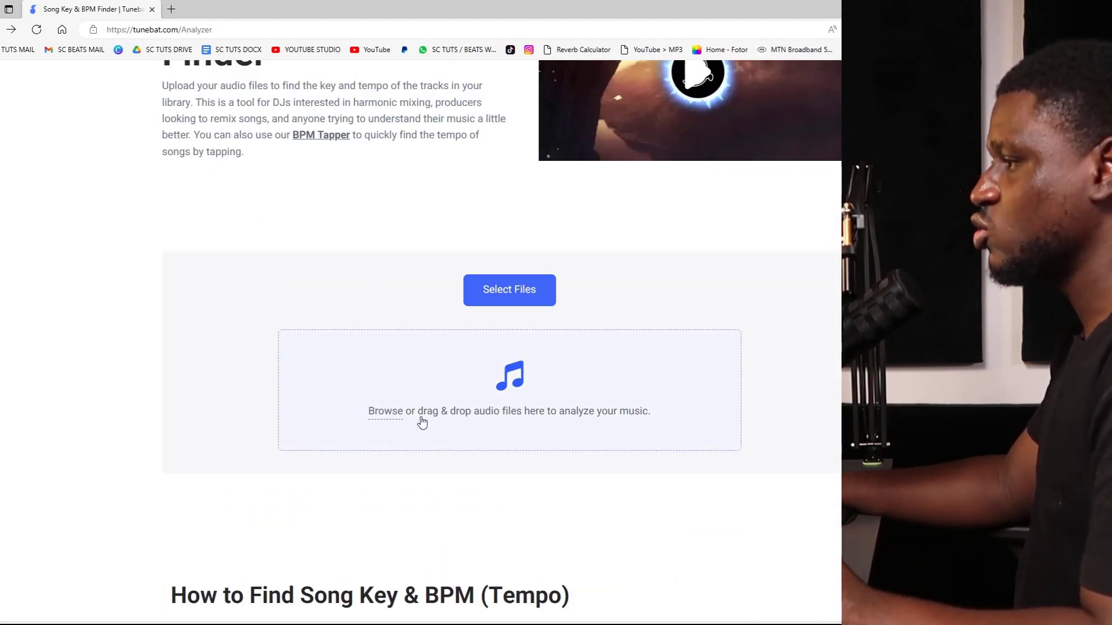
pyautogui.click(504, 366)
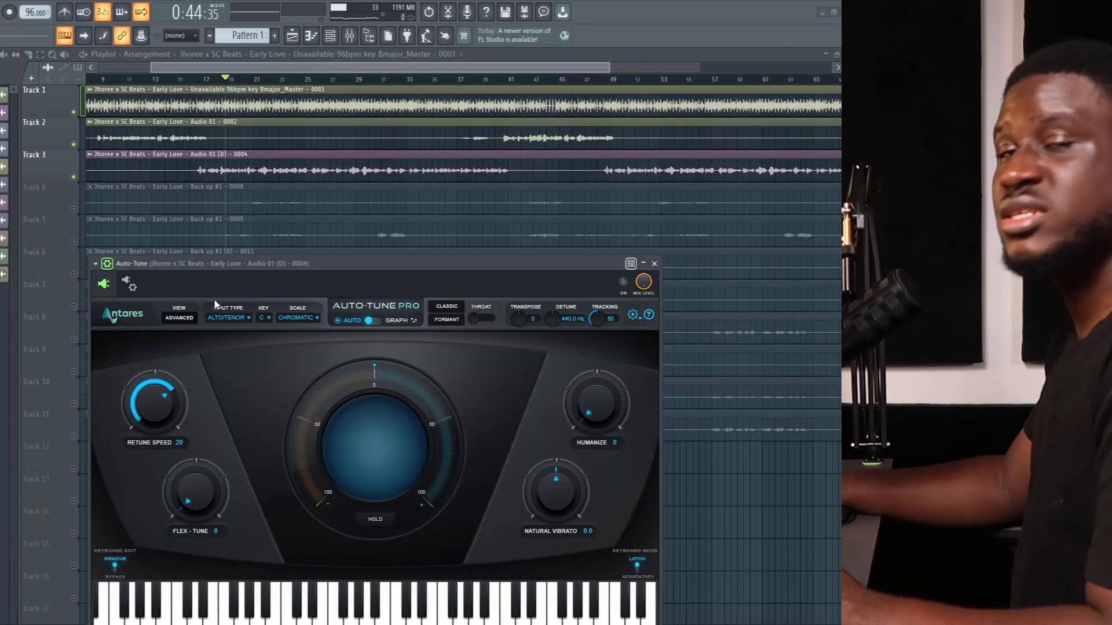
# Set Auto-Tune Pro to key E with a Major scale, then nudge the window higher
pyautogui.click(266, 318)
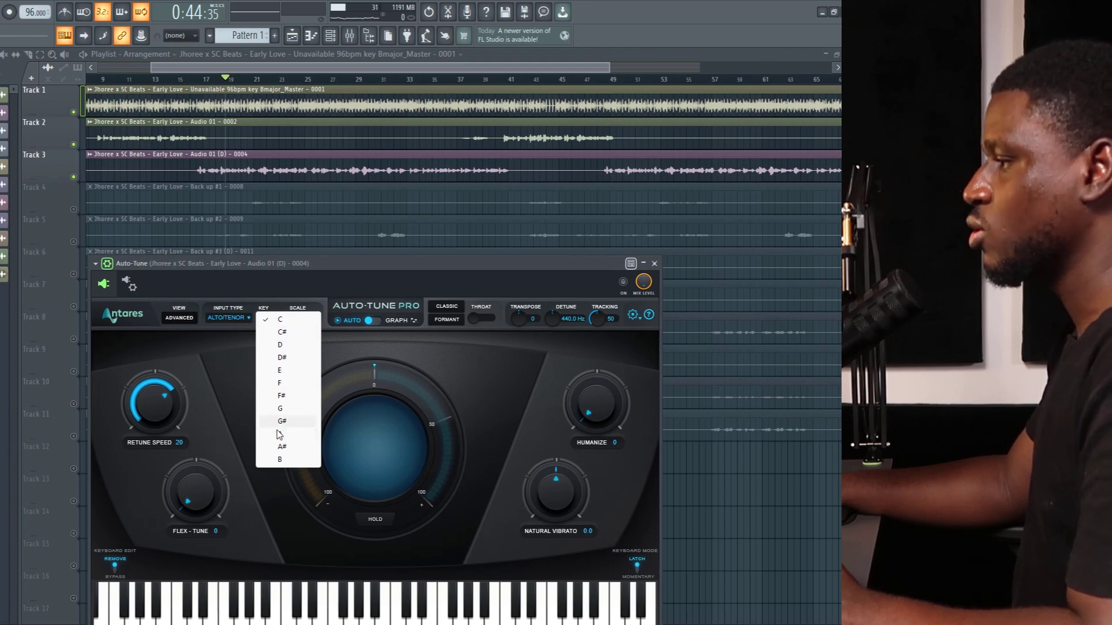
pyautogui.click(280, 370)
pyautogui.click(294, 319)
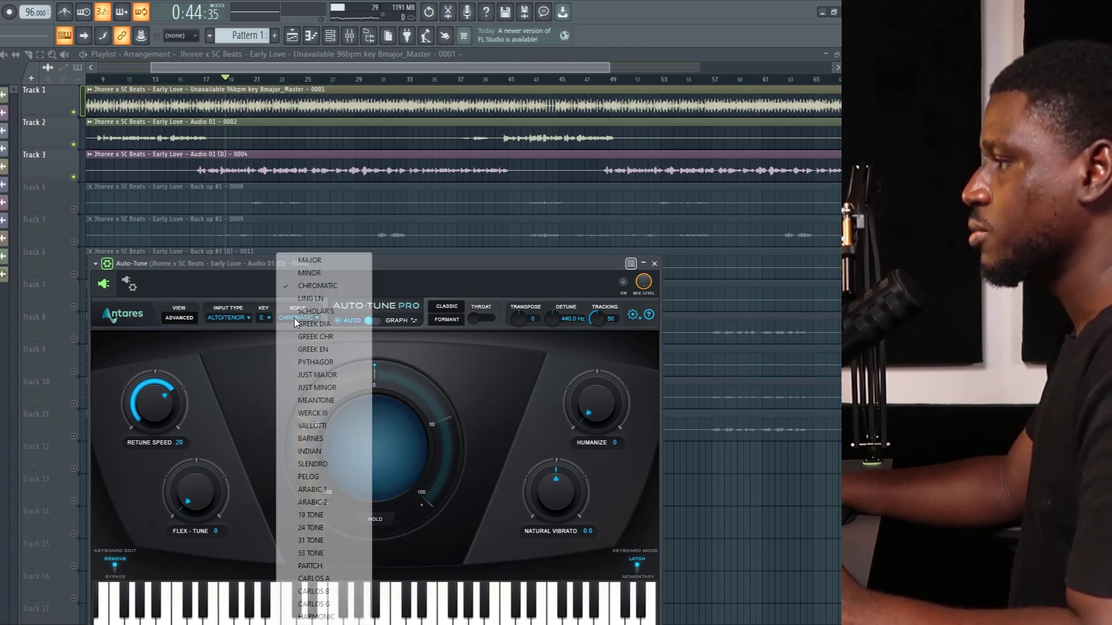
pyautogui.click(309, 260)
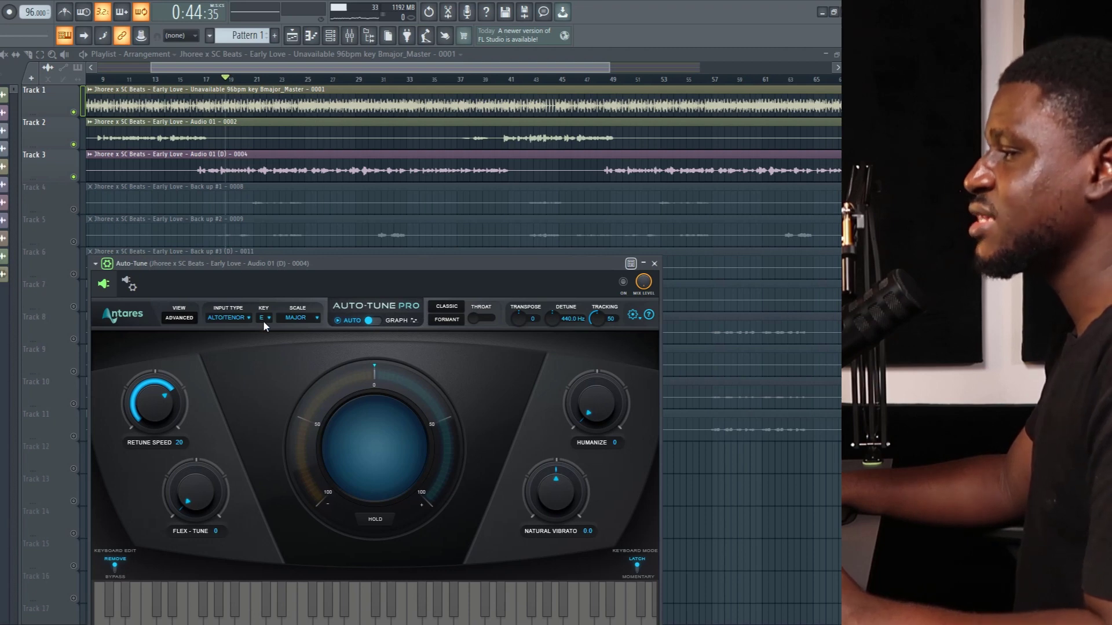
pyautogui.moveTo(304, 262); pyautogui.dragTo(310, 199)
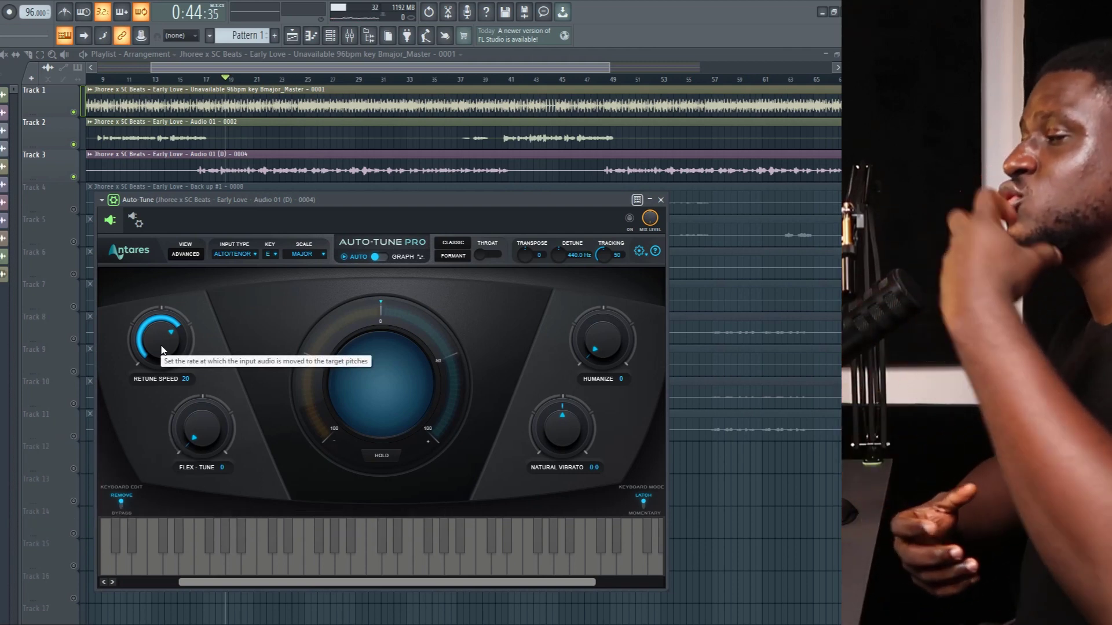
# Turn Auto-Tune on, drop Retune Speed to 0, and play the vocal
pyautogui.click(630, 218)
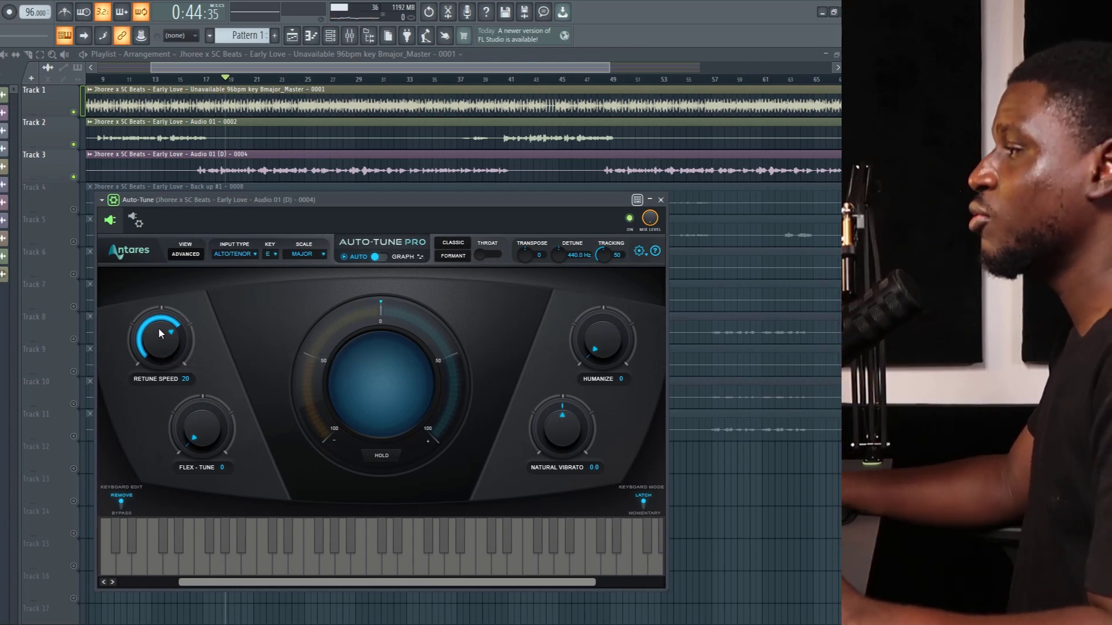
pyautogui.moveTo(165, 343); pyautogui.dragTo(192, 251)
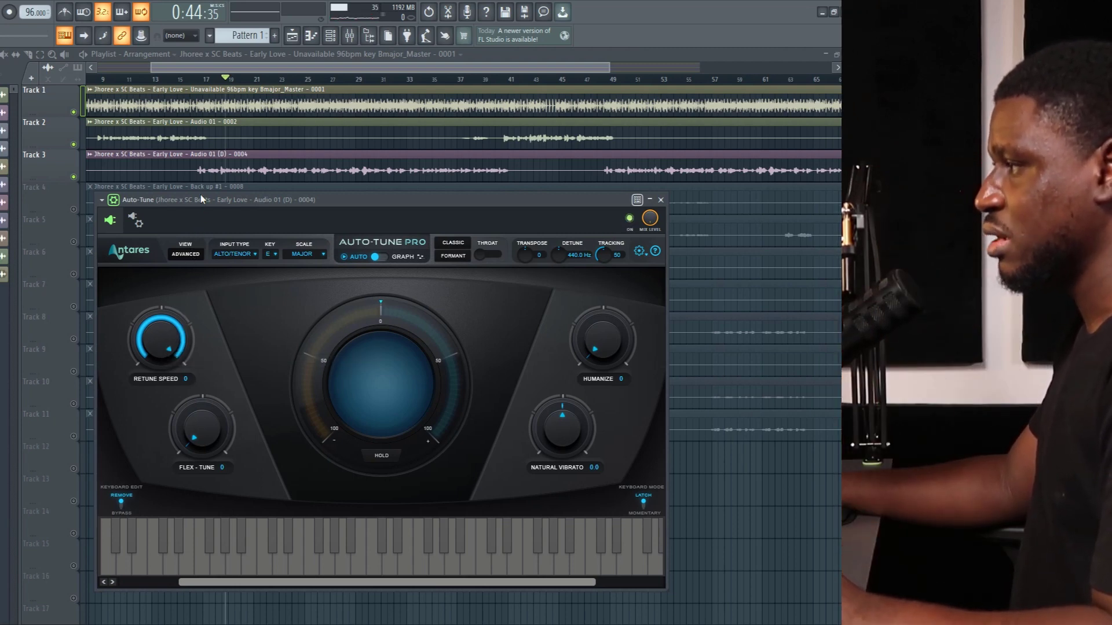
pyautogui.press('space')
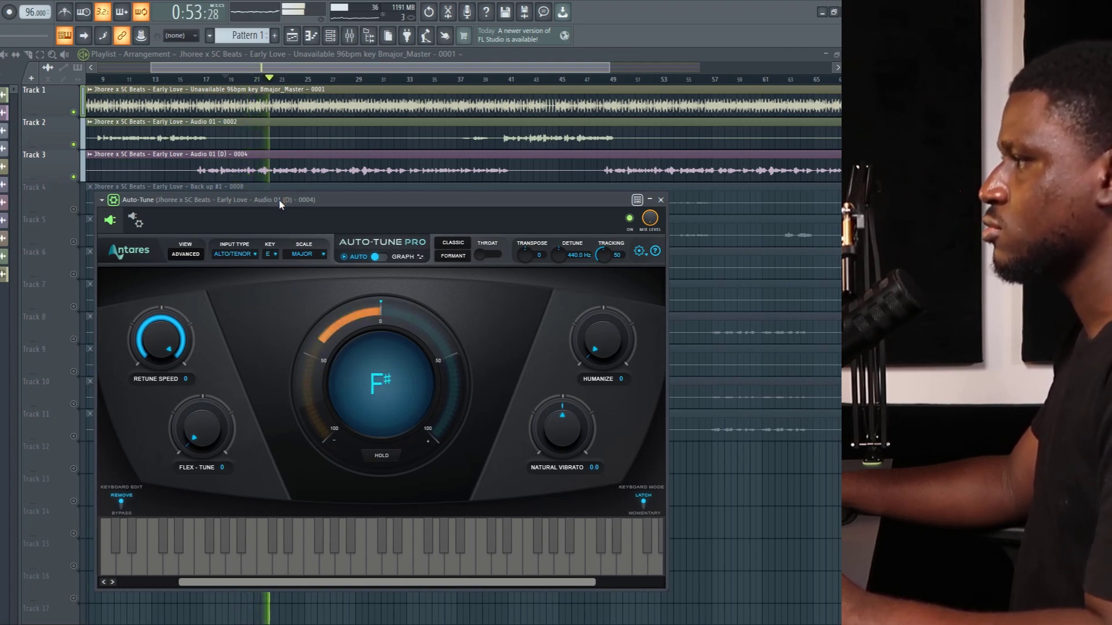
# Replay the vocal with Auto-Tune bypassed for comparison, then stop
pyautogui.press('space')
pyautogui.click(630, 219)
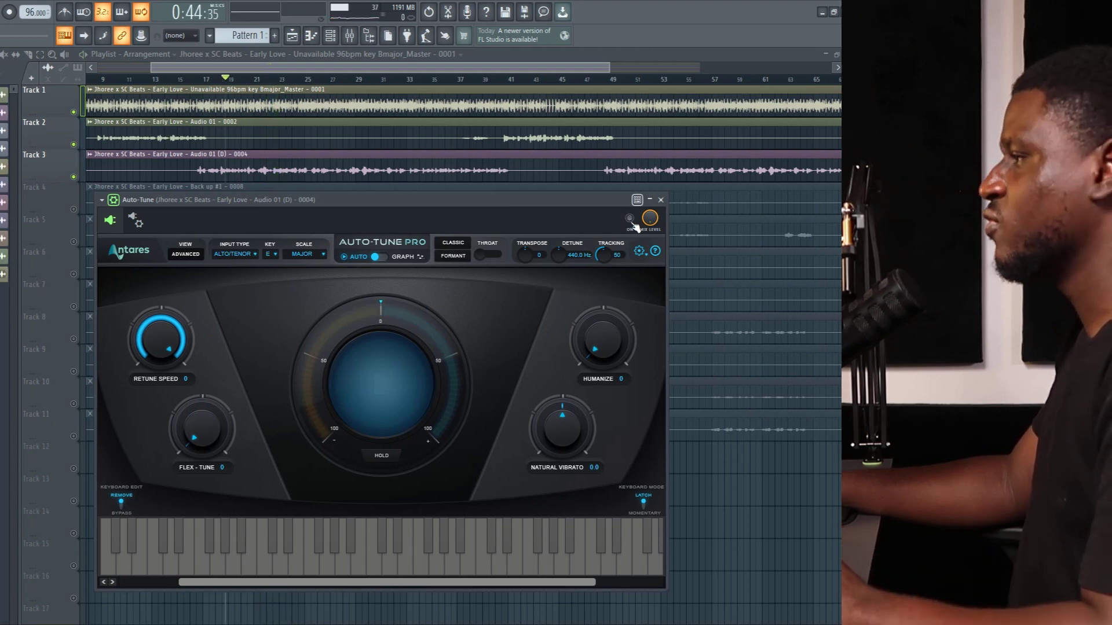
pyautogui.press('space')
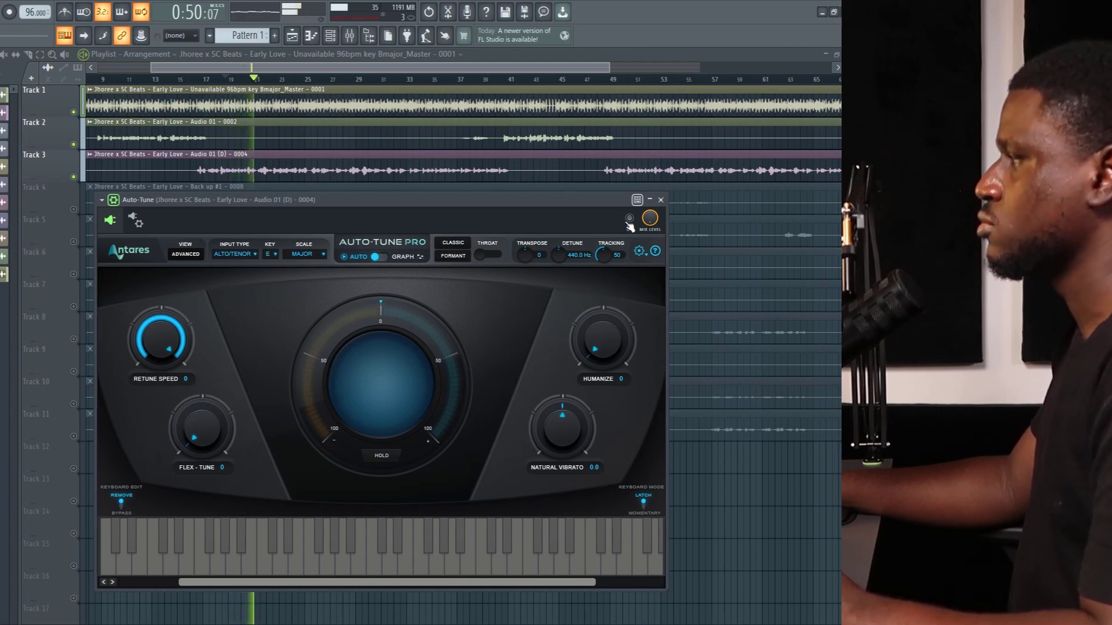
pyautogui.press('space')
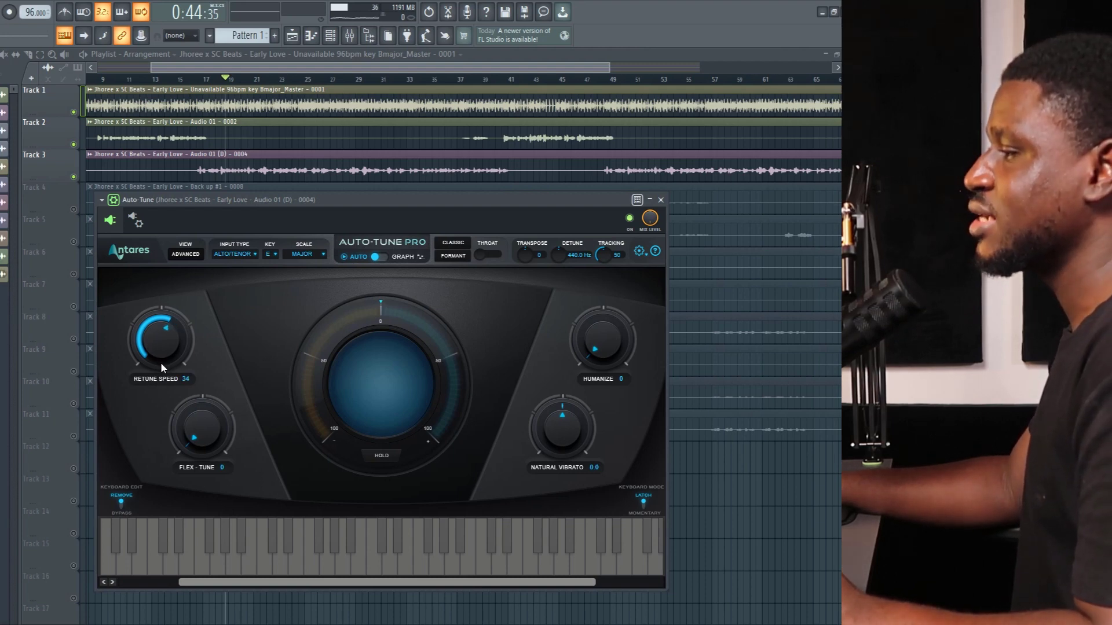
# Play the vocal with Auto-Tune active, then replay it with Auto-Tune bypassed
pyautogui.scroll(3, 161, 365)
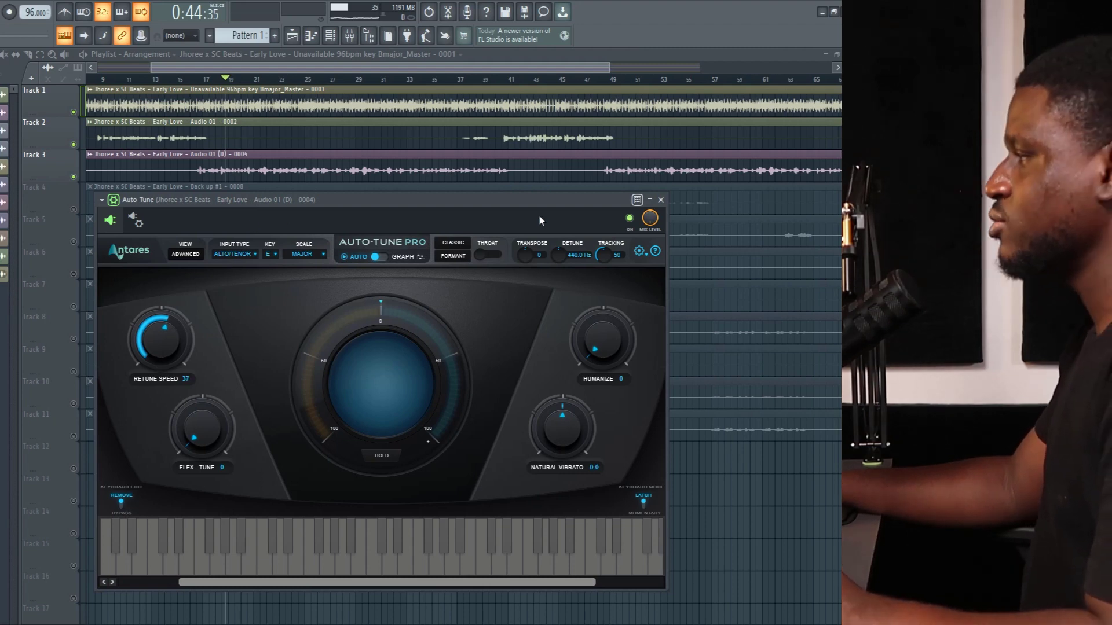
pyautogui.press('space')
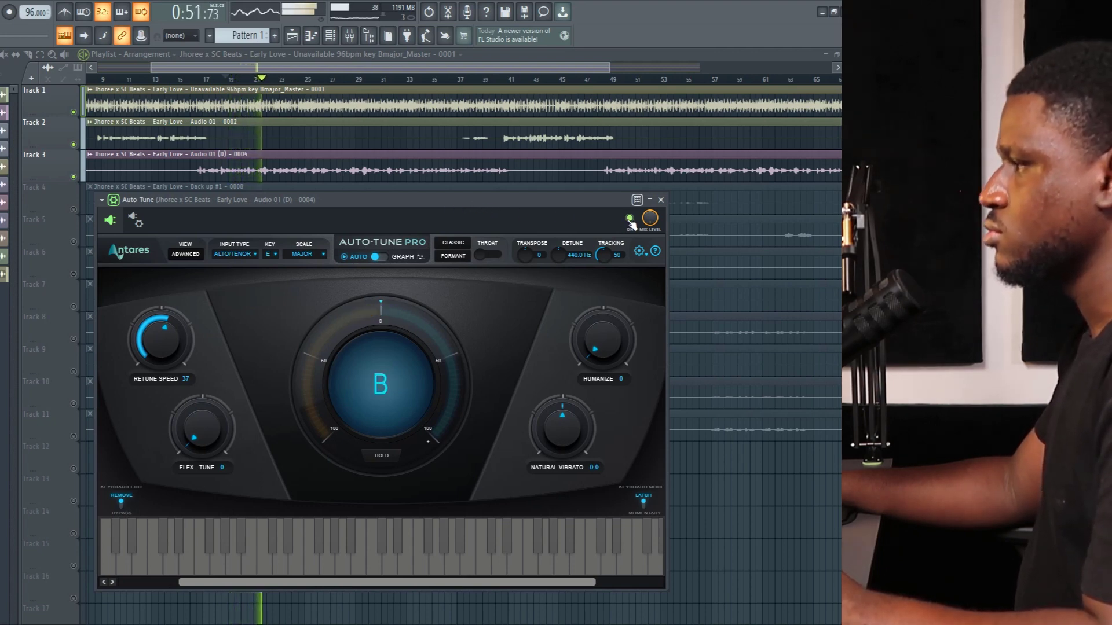
pyautogui.press('space')
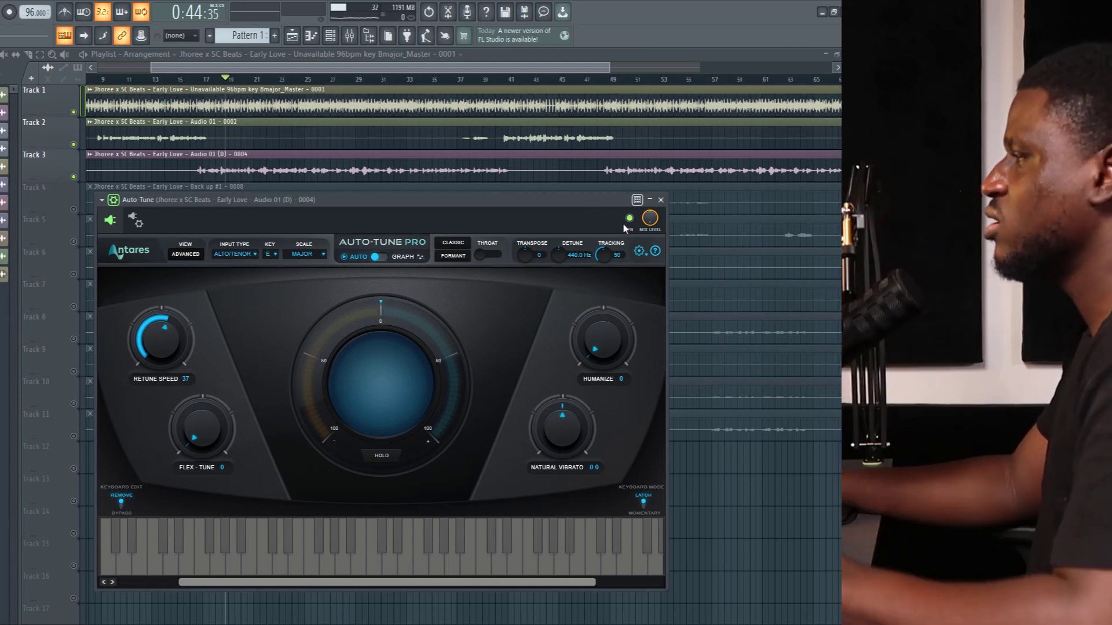
pyautogui.click(629, 219)
pyautogui.press('space')
pyautogui.scroll(5, 370, 163)
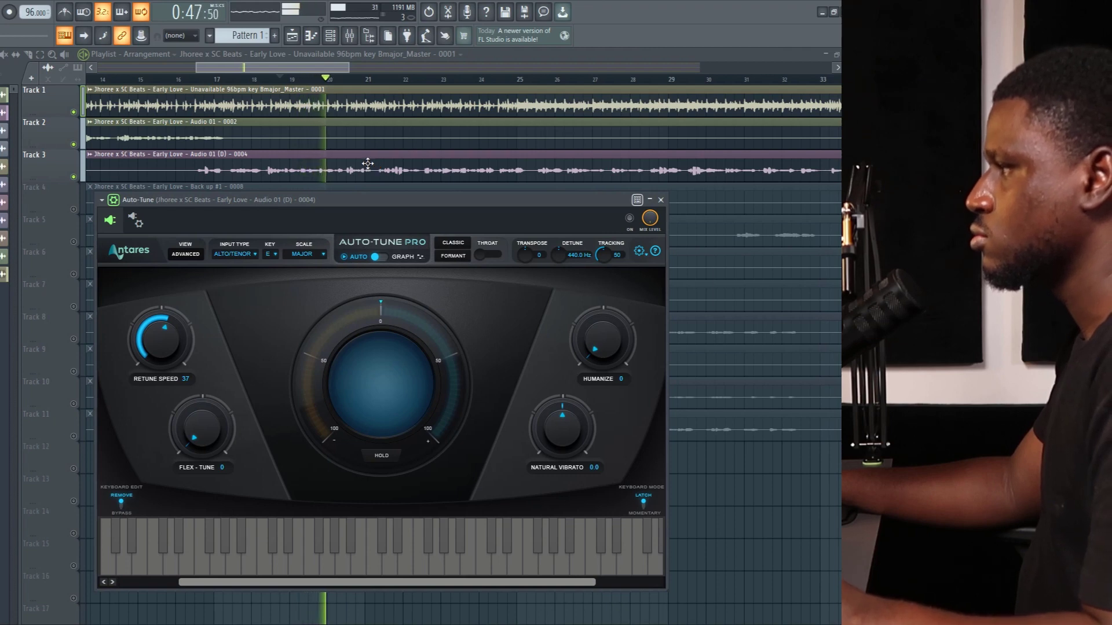
pyautogui.press('space')
# Compare the vocal again with Auto-Tune on and bypassed, leaving it on with playback stopped
pyautogui.click(103, 201)
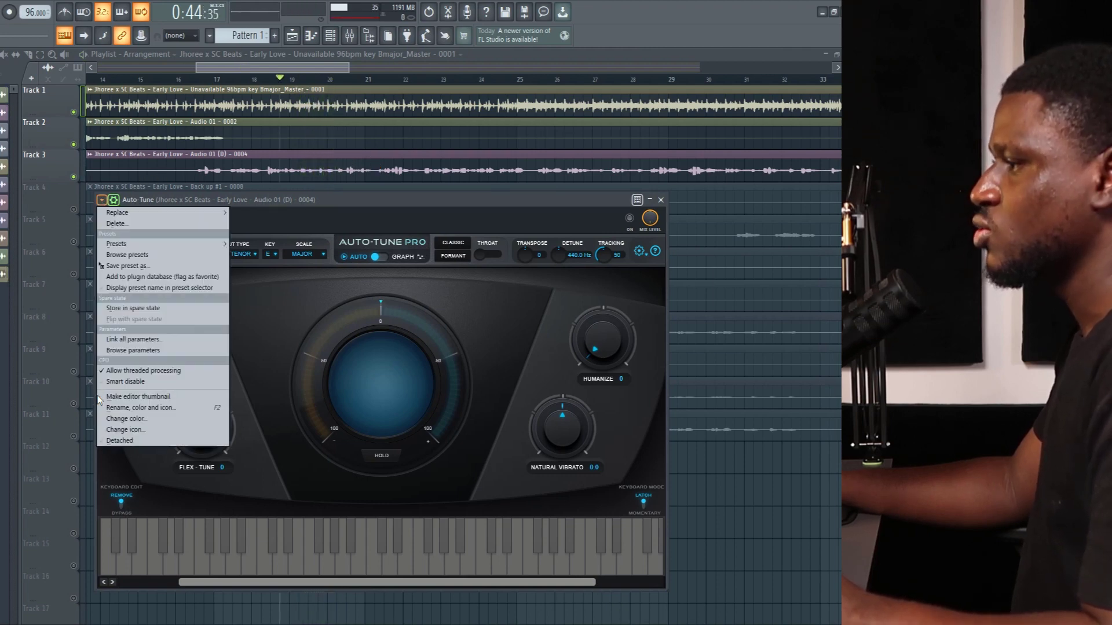
pyautogui.click(116, 436)
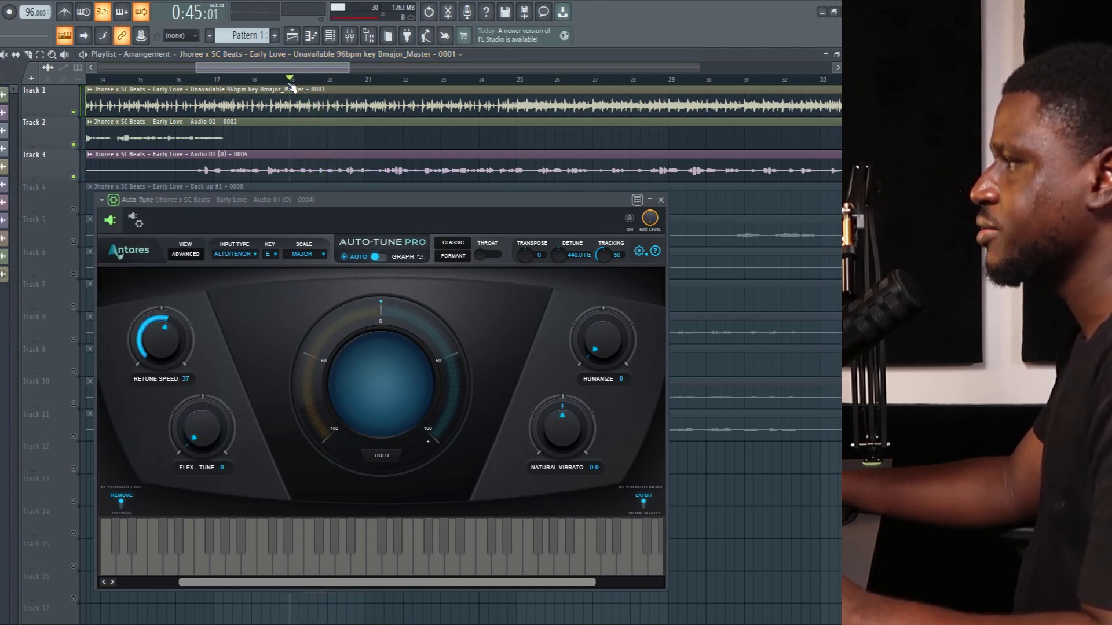
pyautogui.press('space')
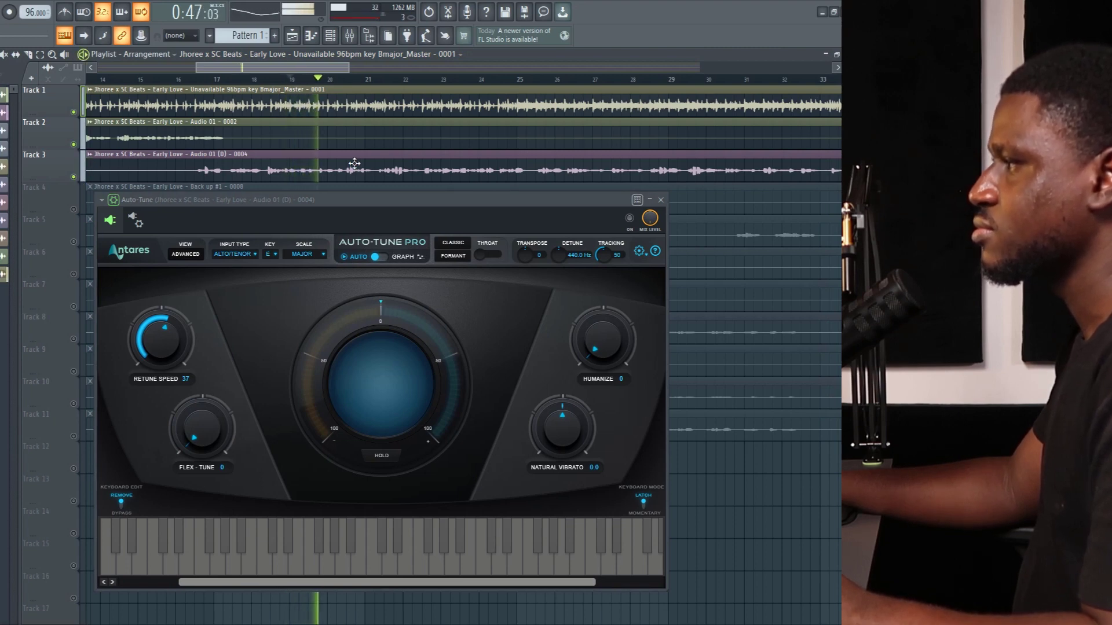
pyautogui.click(320, 84)
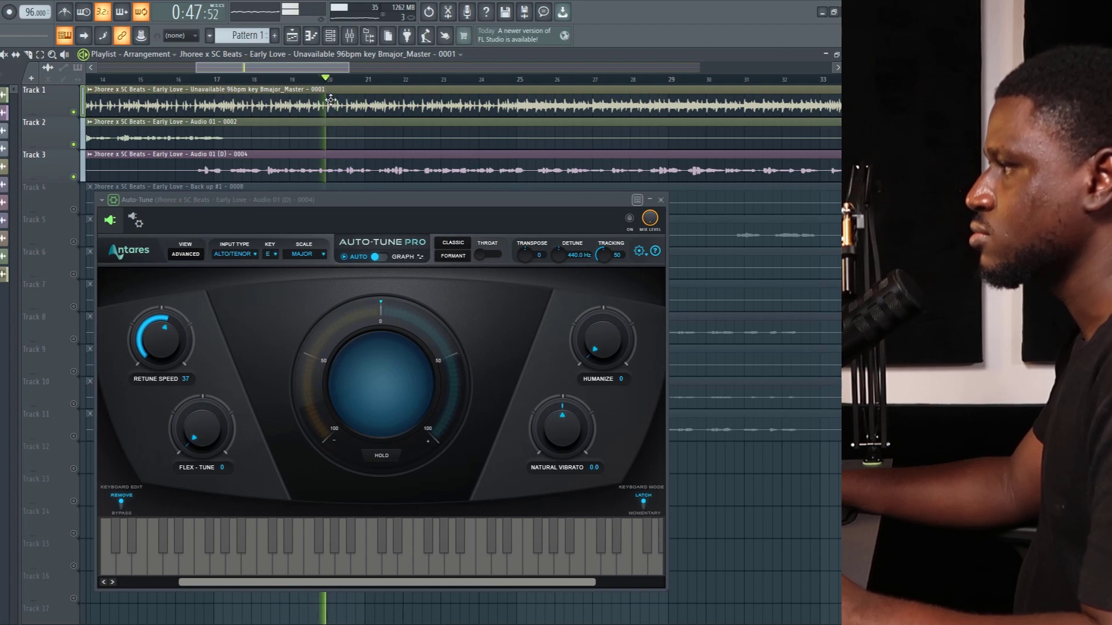
pyautogui.press('space')
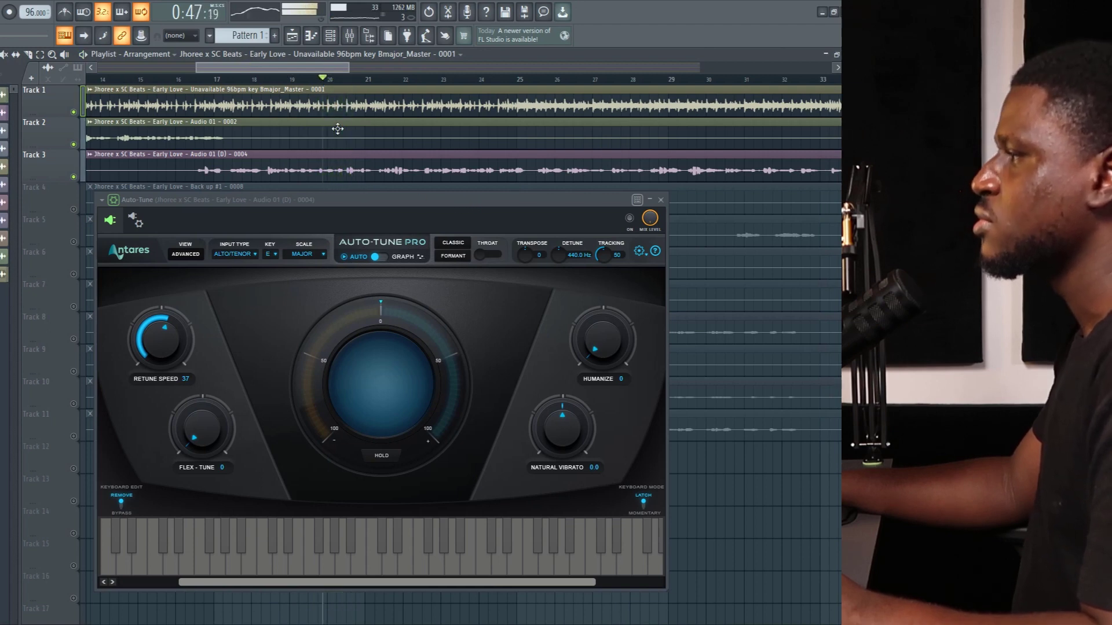
pyautogui.click(630, 218)
pyautogui.press('space')
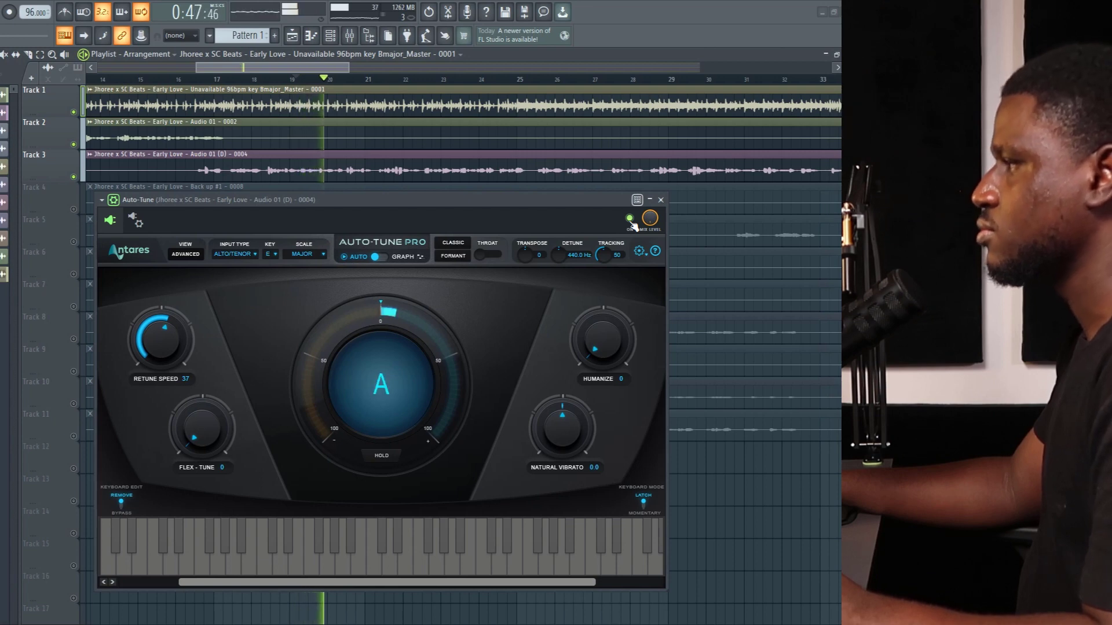
pyautogui.click(629, 219)
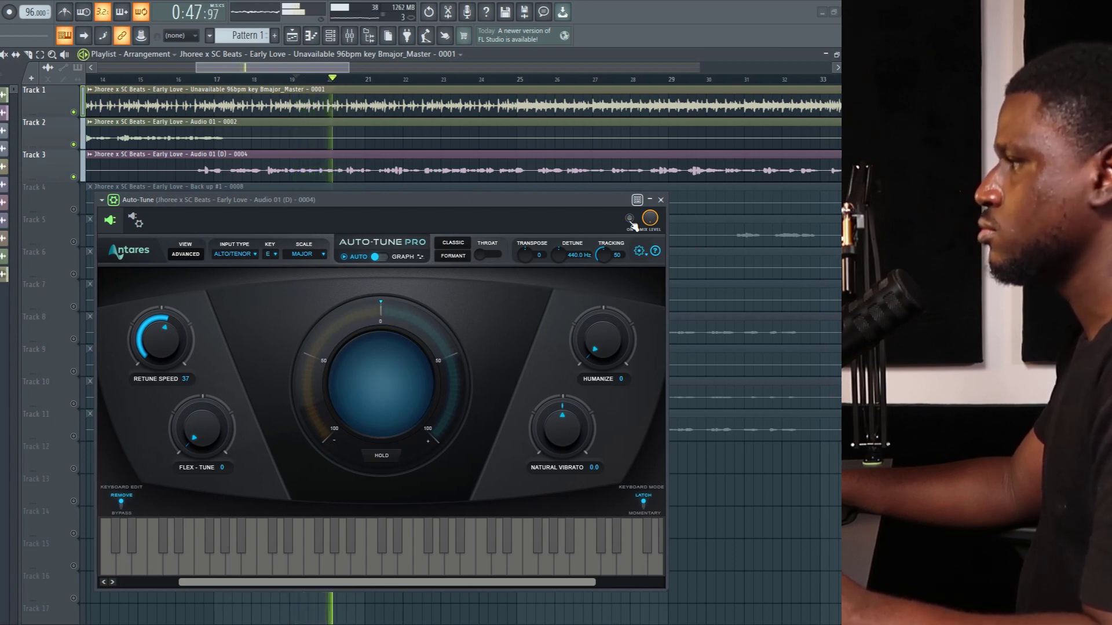
pyautogui.press('space')
pyautogui.click(630, 218)
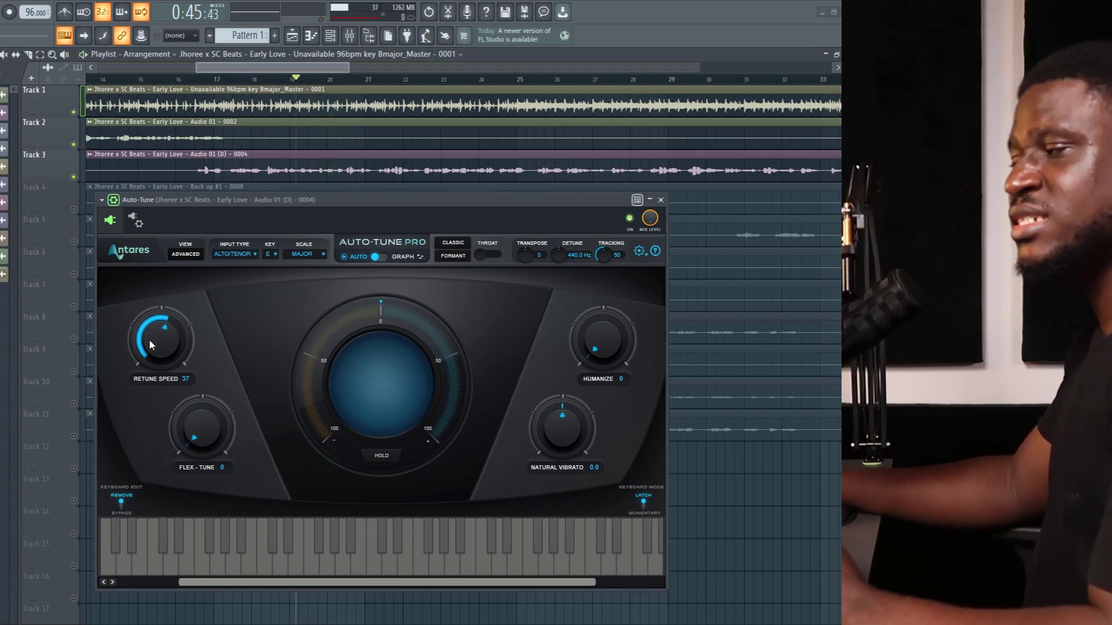
# Lower Retune Speed from 37 to 10 while auditioning the vocal, then stop playback
pyautogui.scroll(-4, 154, 337)
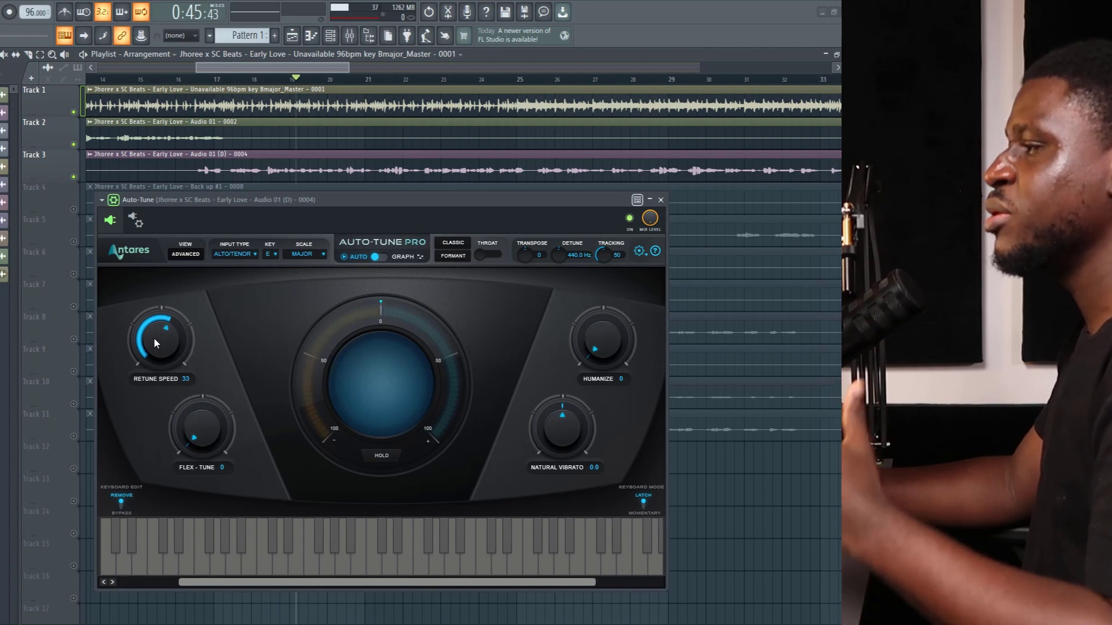
pyautogui.scroll(-6, 155, 336)
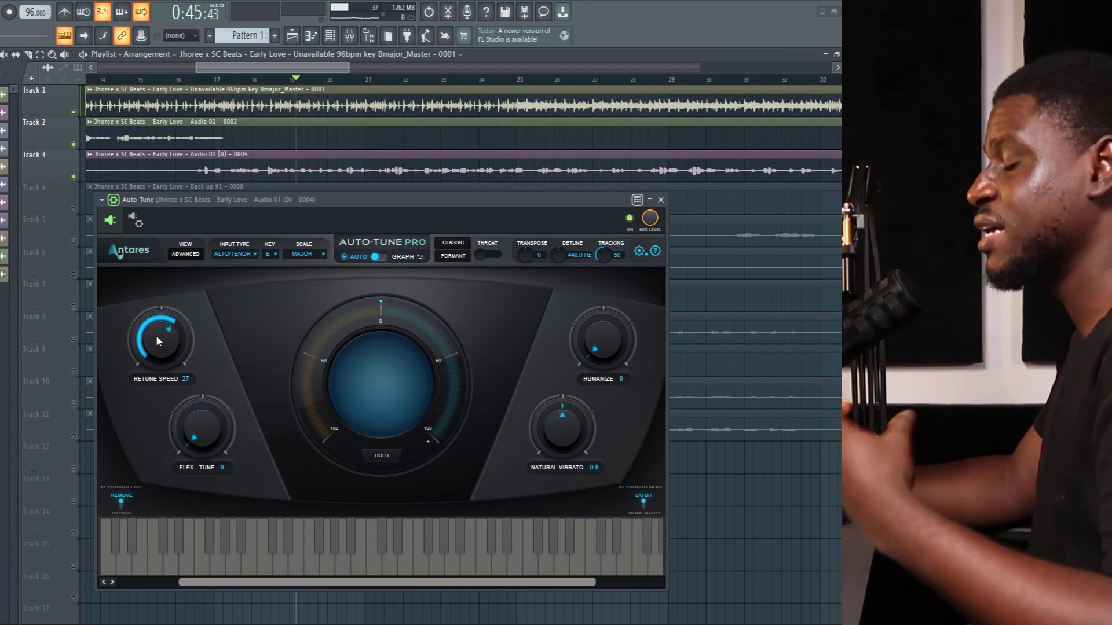
pyautogui.scroll(-14, 156, 334)
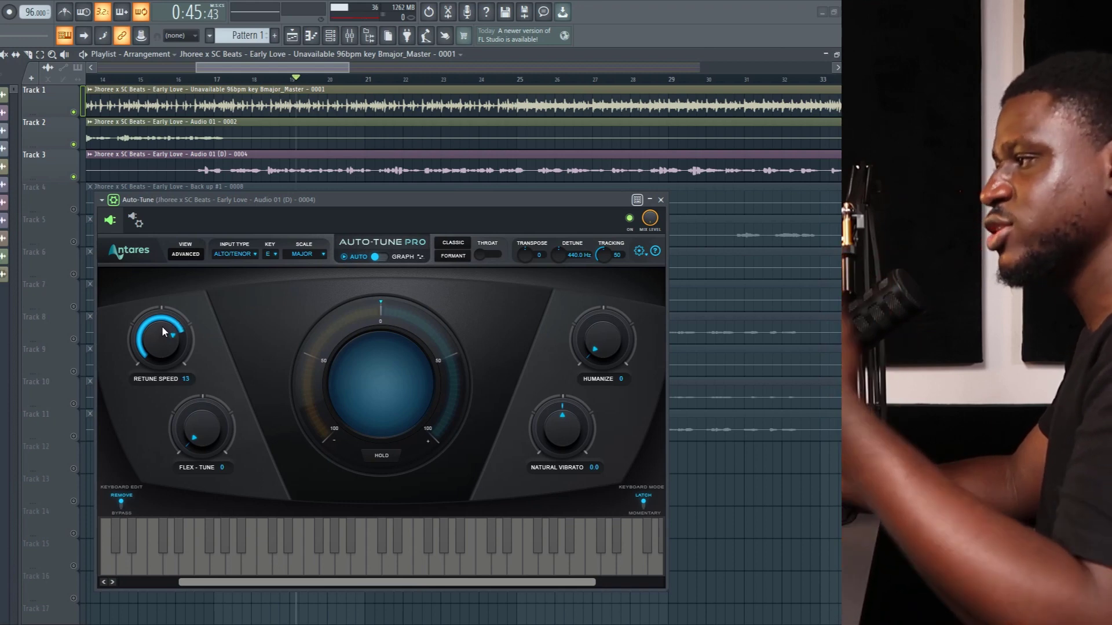
pyautogui.scroll(2, 164, 333)
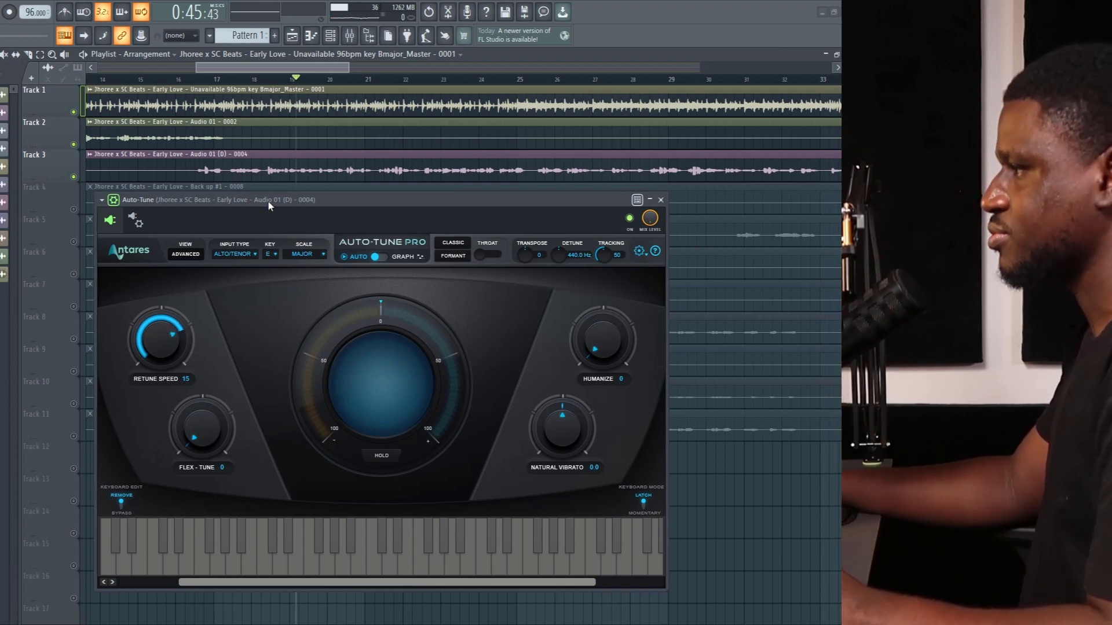
pyautogui.press('space')
pyautogui.scroll(-3, 165, 333)
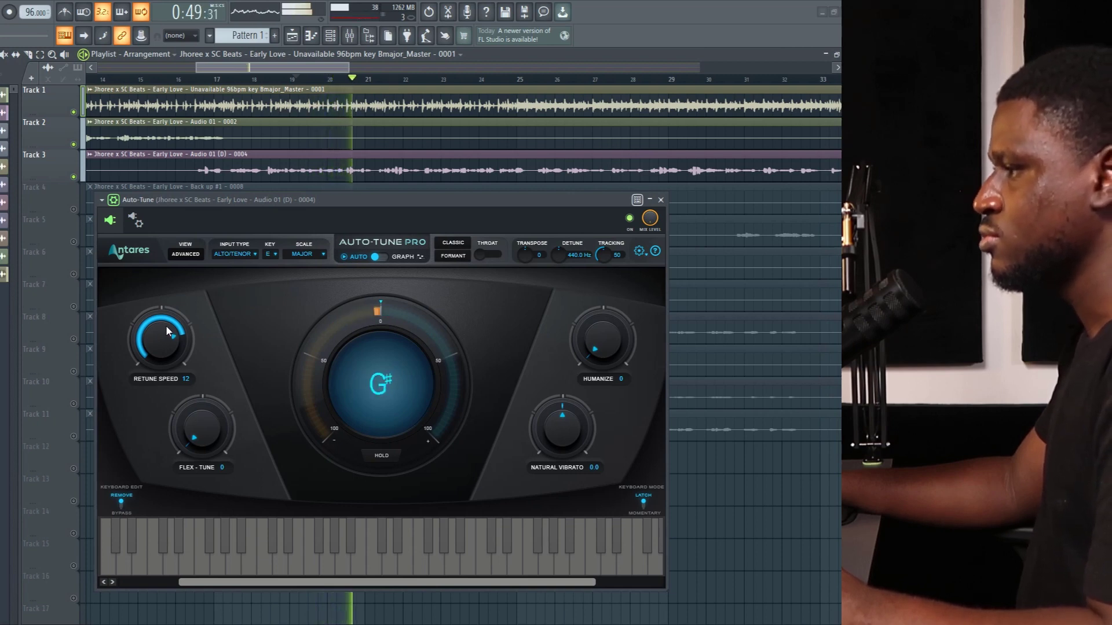
pyautogui.scroll(-2, 167, 327)
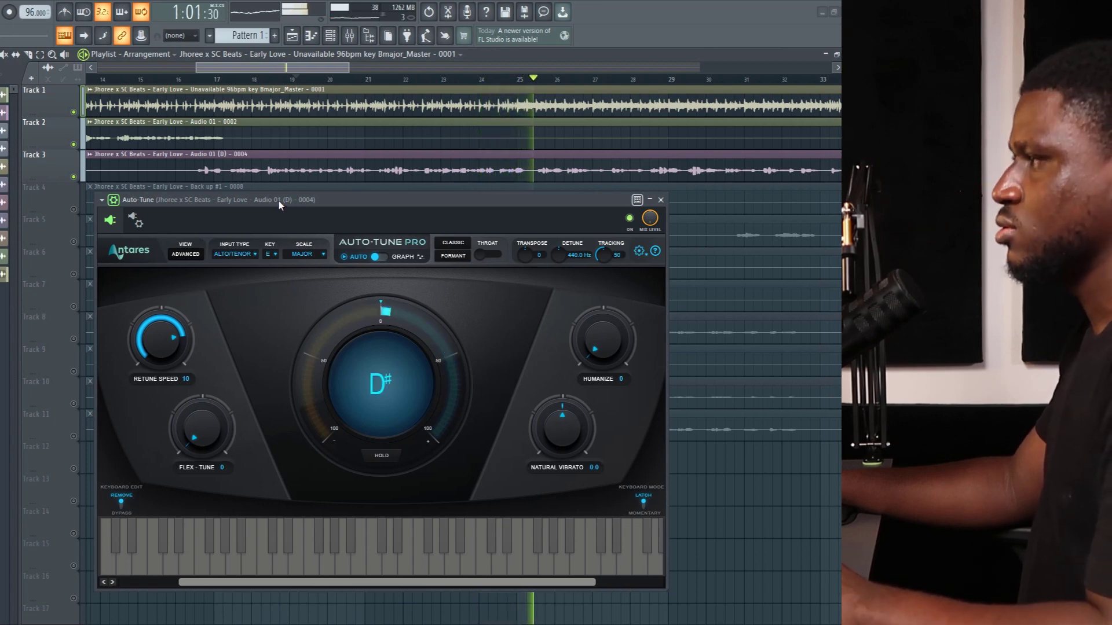
pyautogui.press('space')
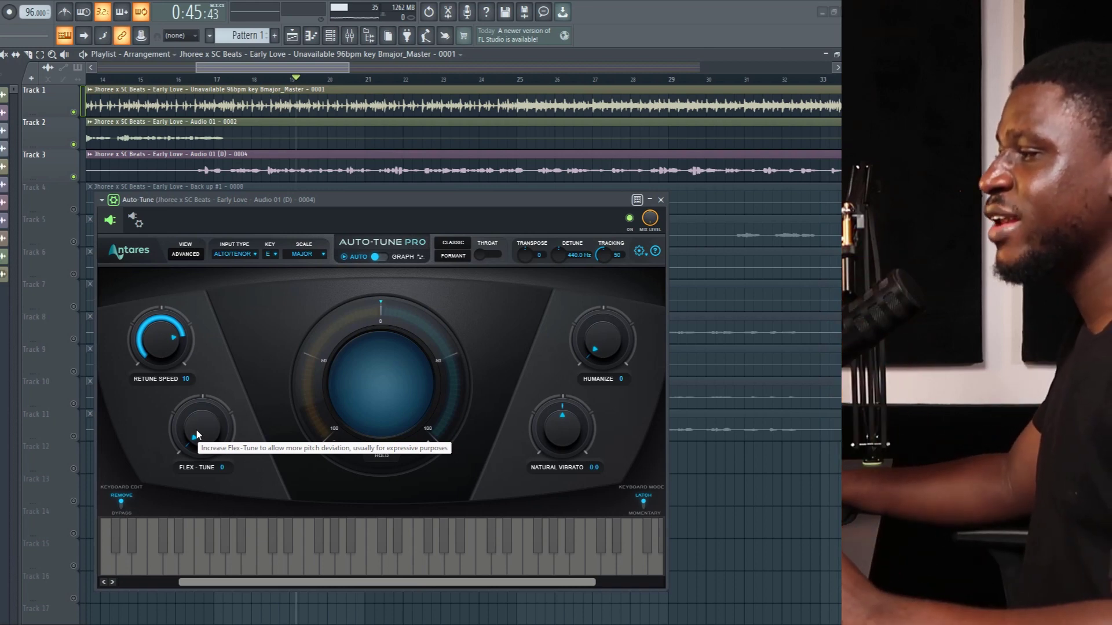
# Raise Flex-Tune from 0 to 51 and play the vocal to hear the change
pyautogui.moveTo(197, 434); pyautogui.dragTo(201, 409)
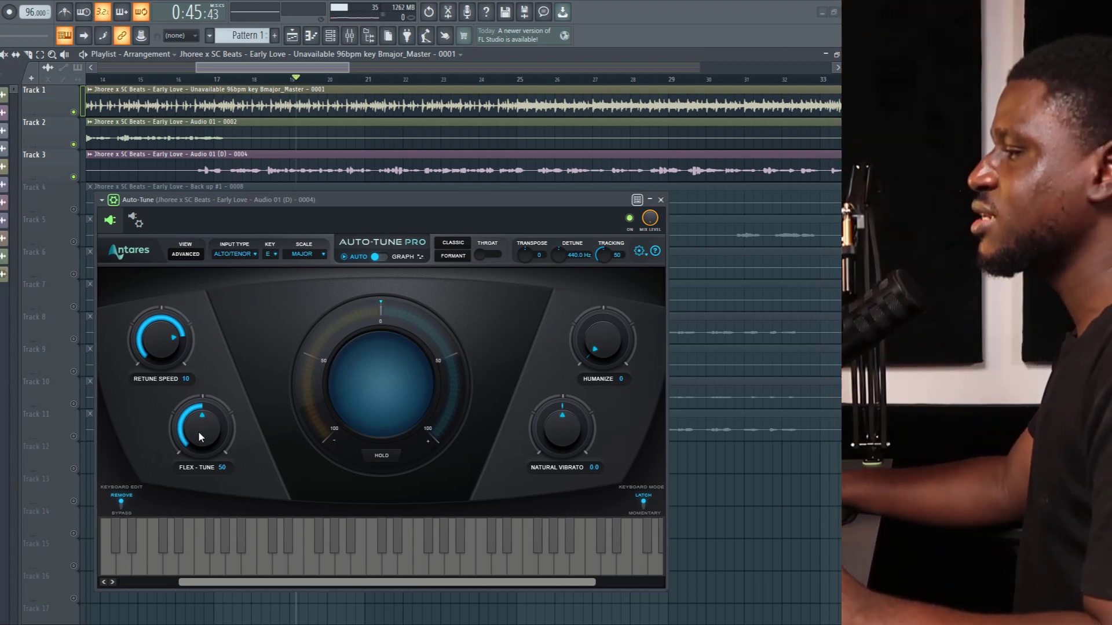
pyautogui.moveTo(203, 432); pyautogui.dragTo(203, 435)
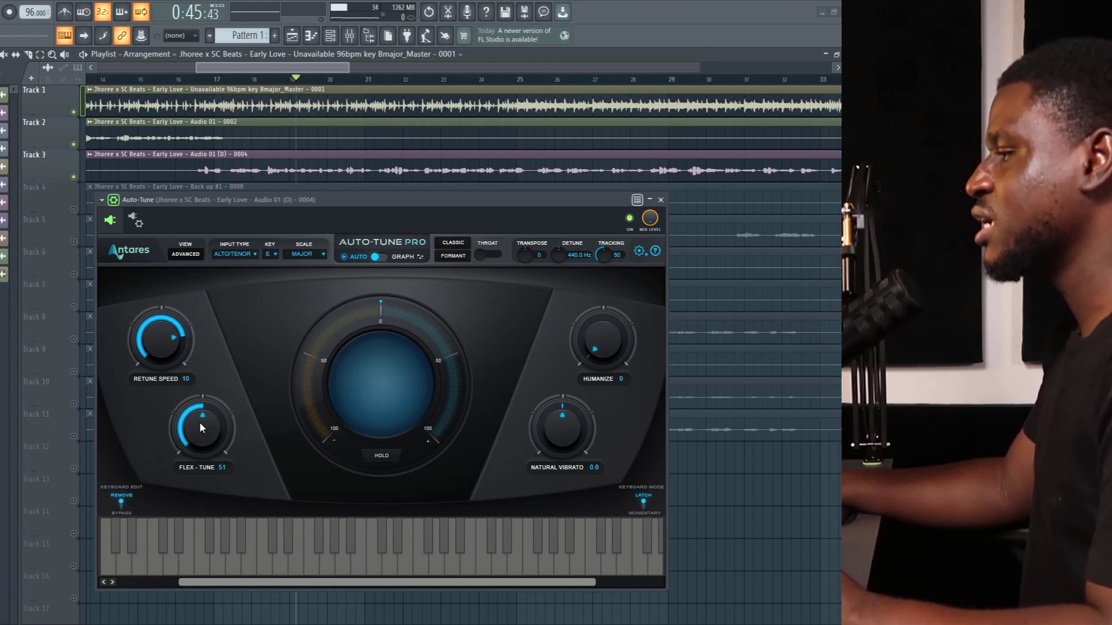
pyautogui.press('space')
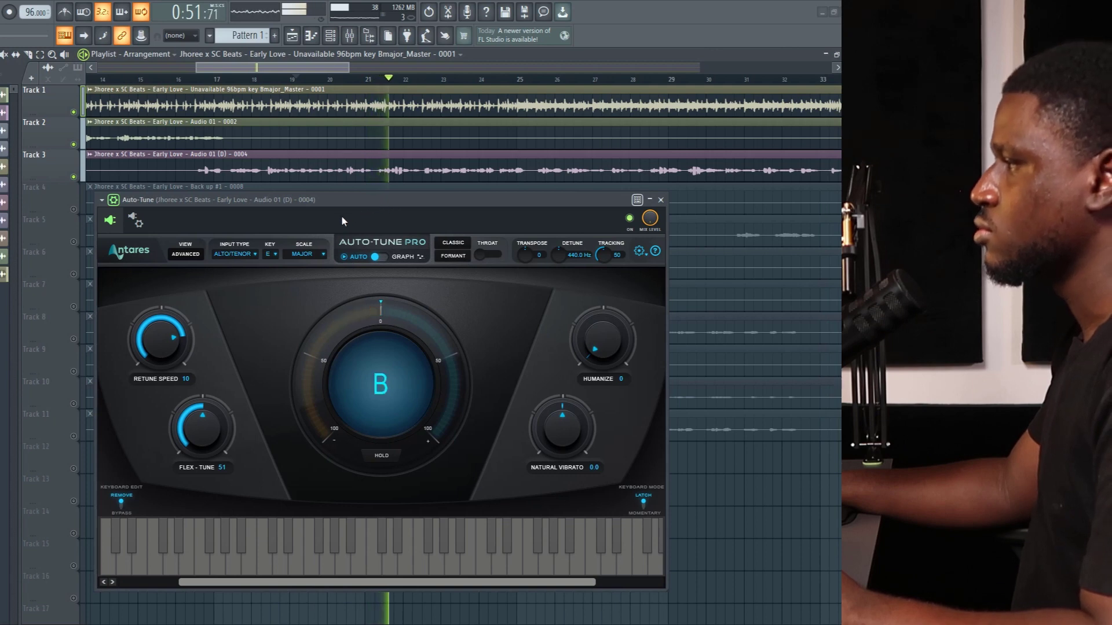
pyautogui.press('space')
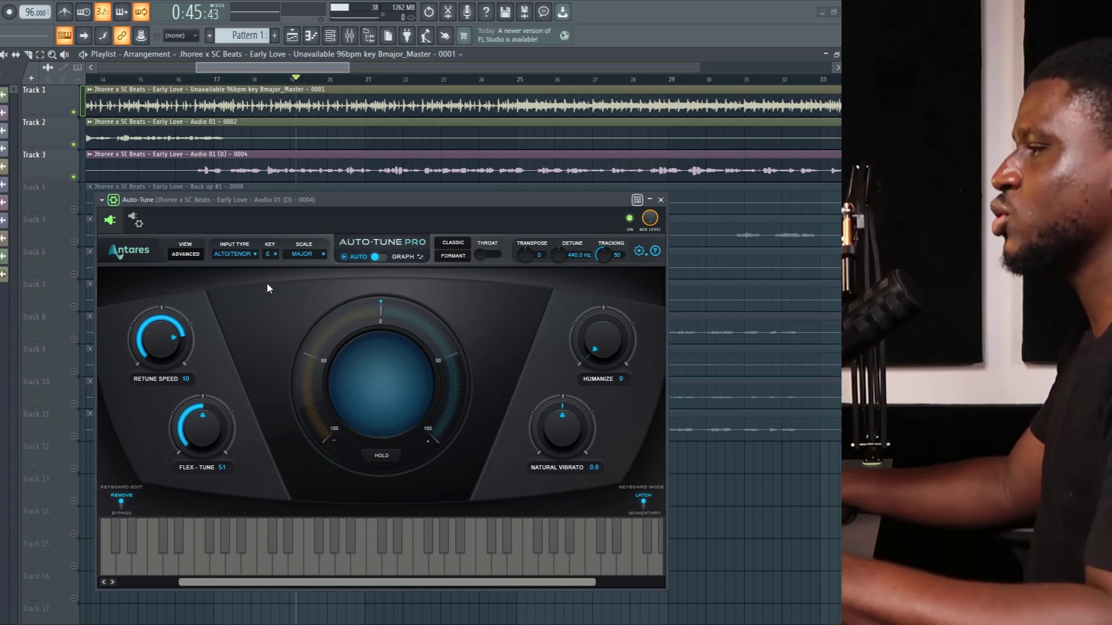
# Audition the vocal with Flex-Tune at 51, 0, then 61, ending around 52
pyautogui.press('space')
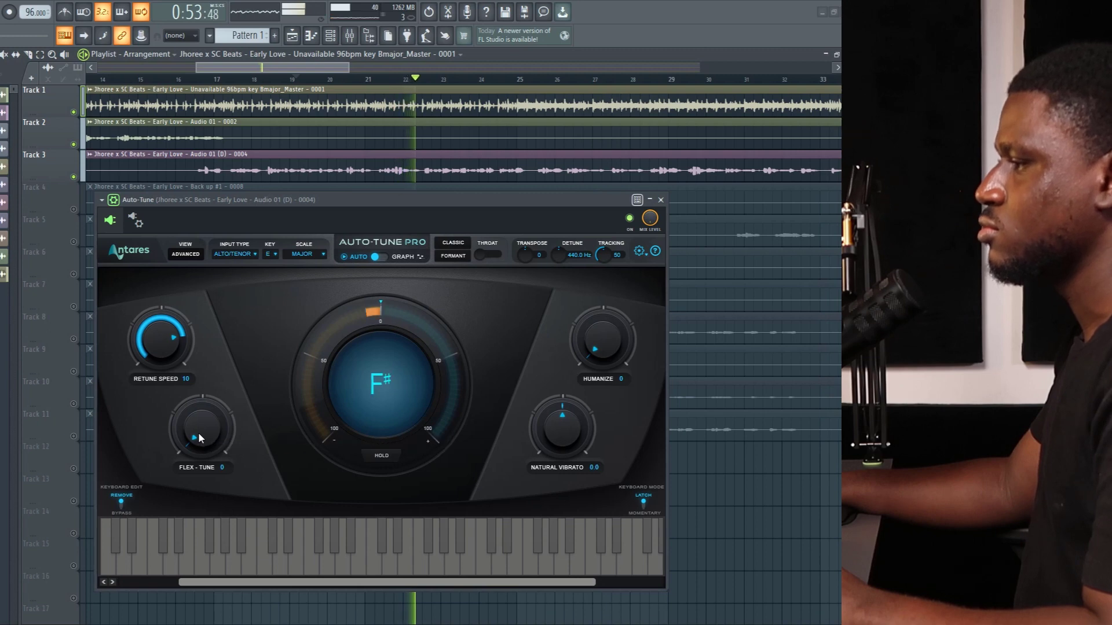
pyautogui.moveTo(198, 432); pyautogui.dragTo(207, 385)
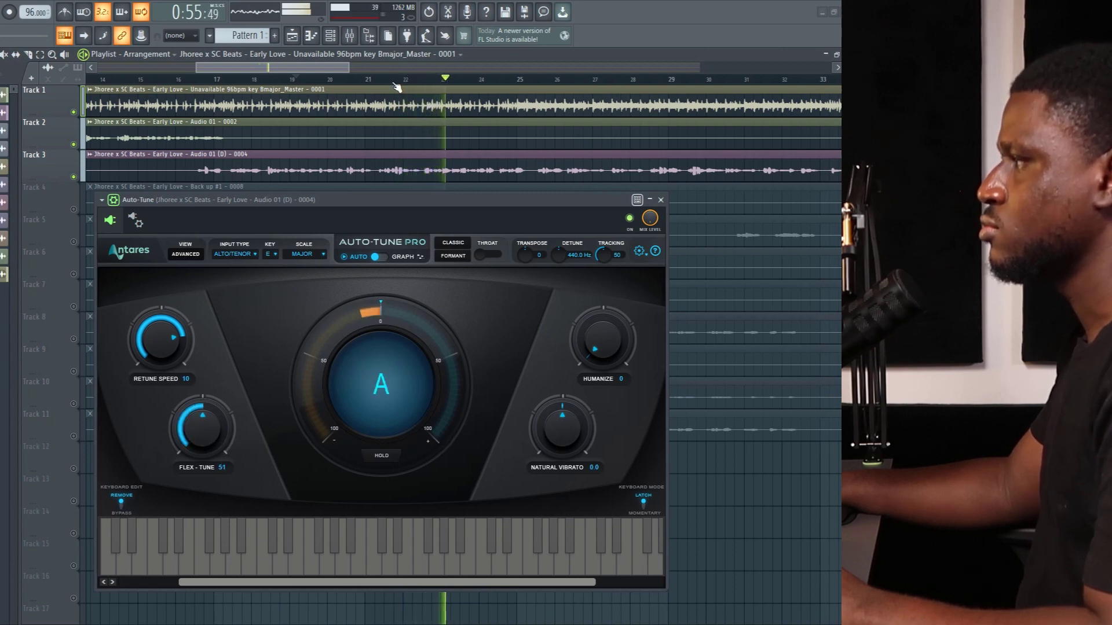
pyautogui.click(373, 79)
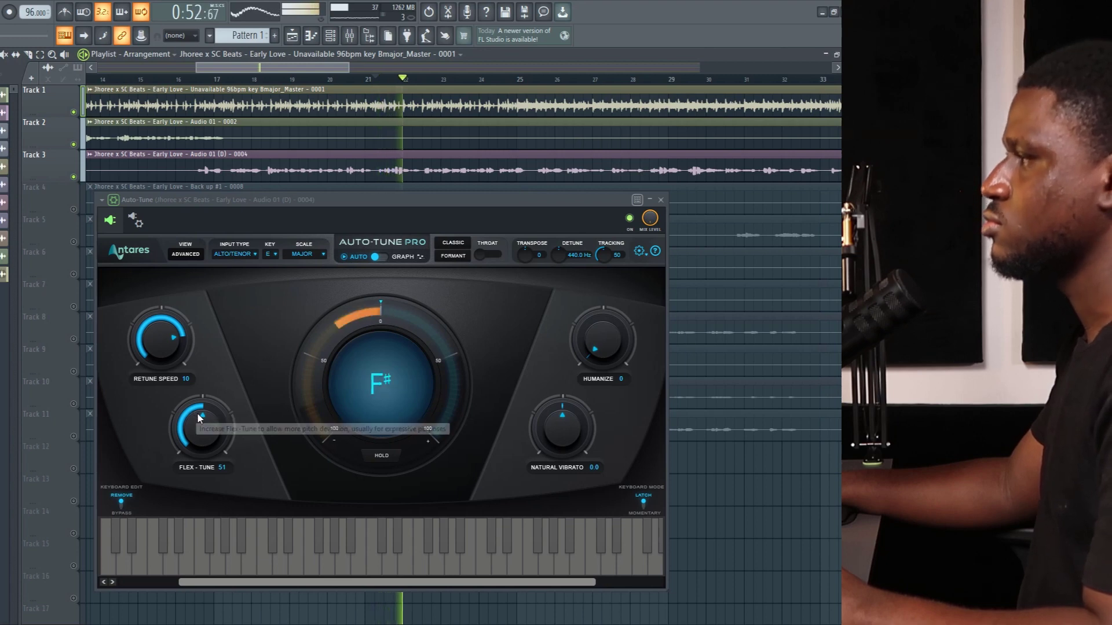
pyautogui.moveTo(189, 415); pyautogui.dragTo(166, 540)
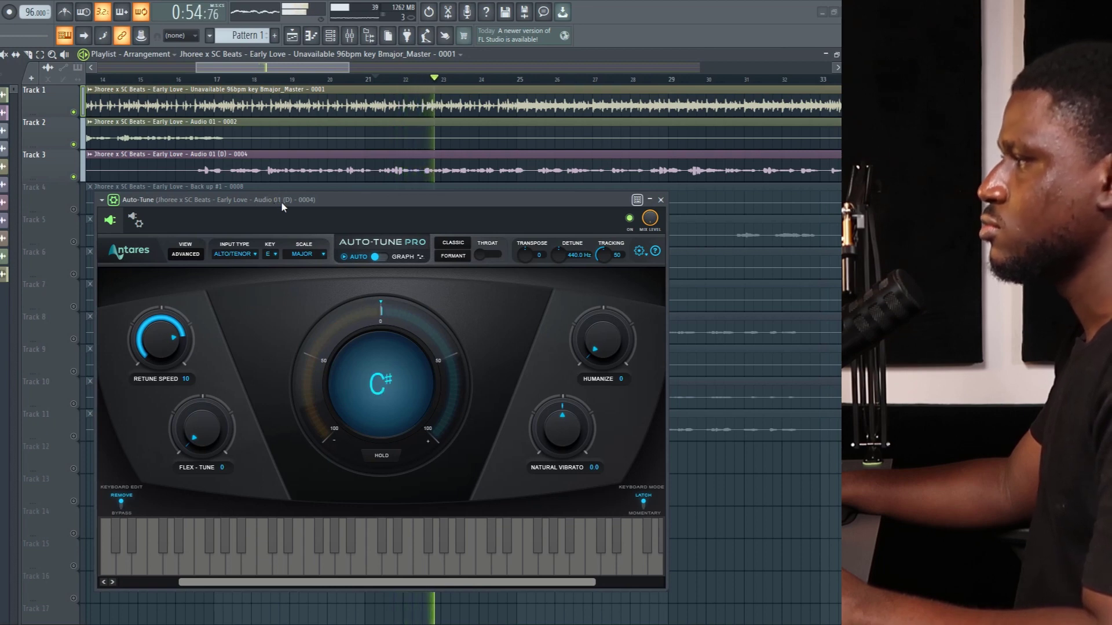
pyautogui.click(429, 81)
pyautogui.press('space')
pyautogui.moveTo(203, 432); pyautogui.dragTo(210, 367)
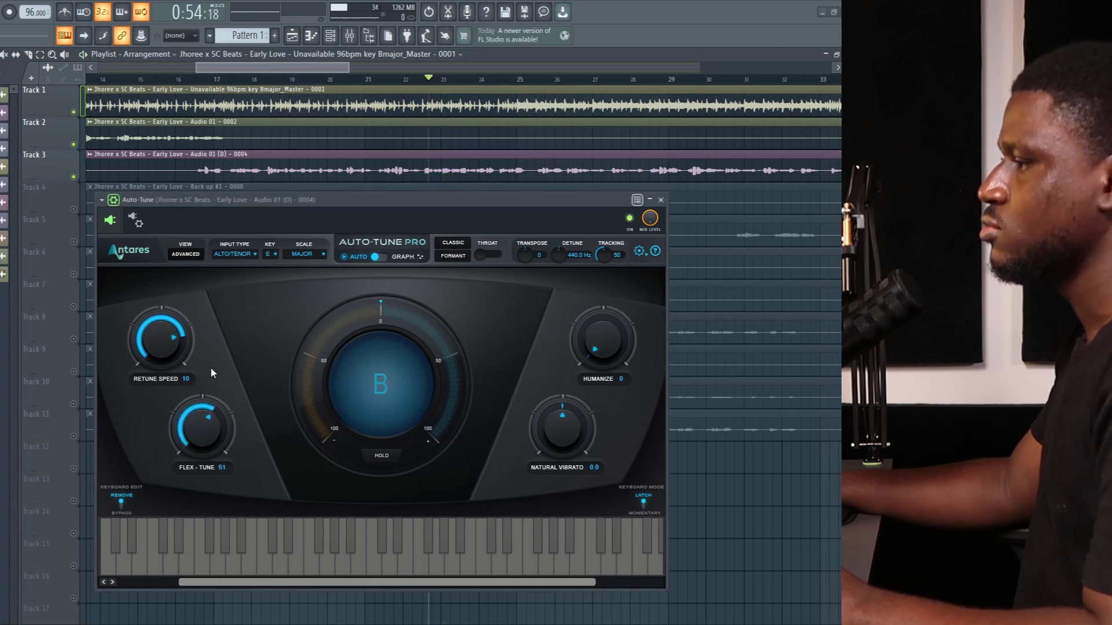
pyautogui.press('space')
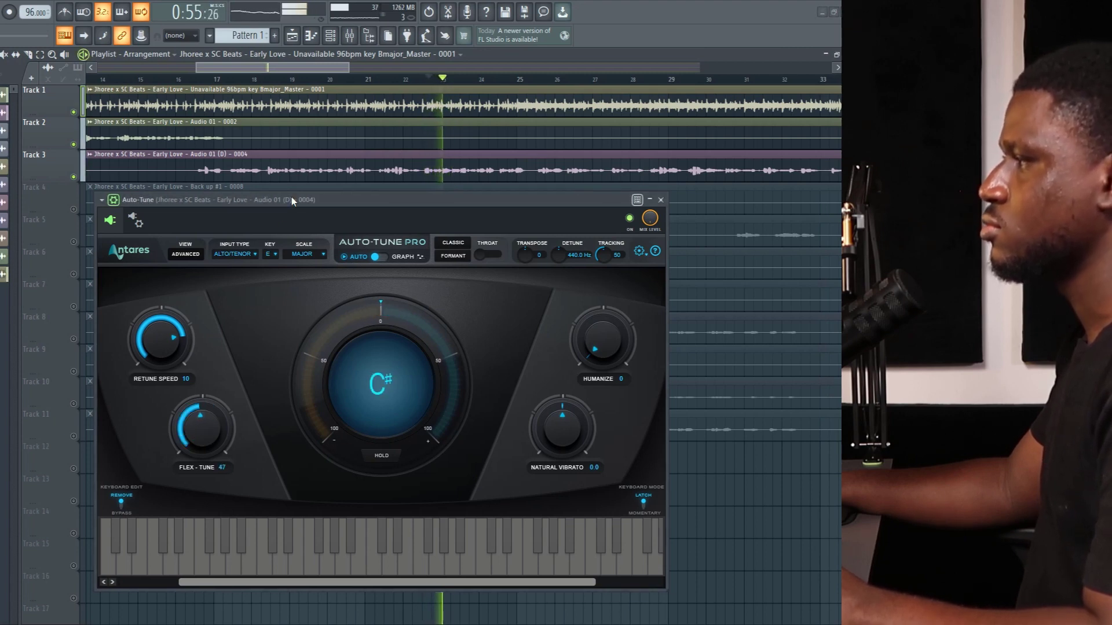
pyautogui.press('space')
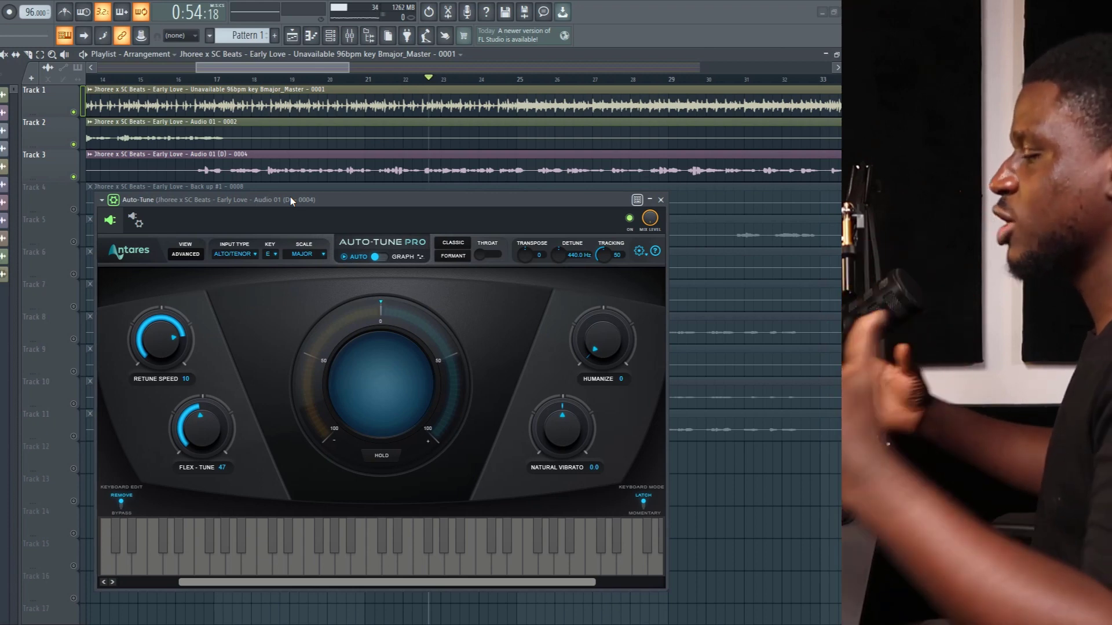
pyautogui.moveTo(219, 427); pyautogui.dragTo(218, 407)
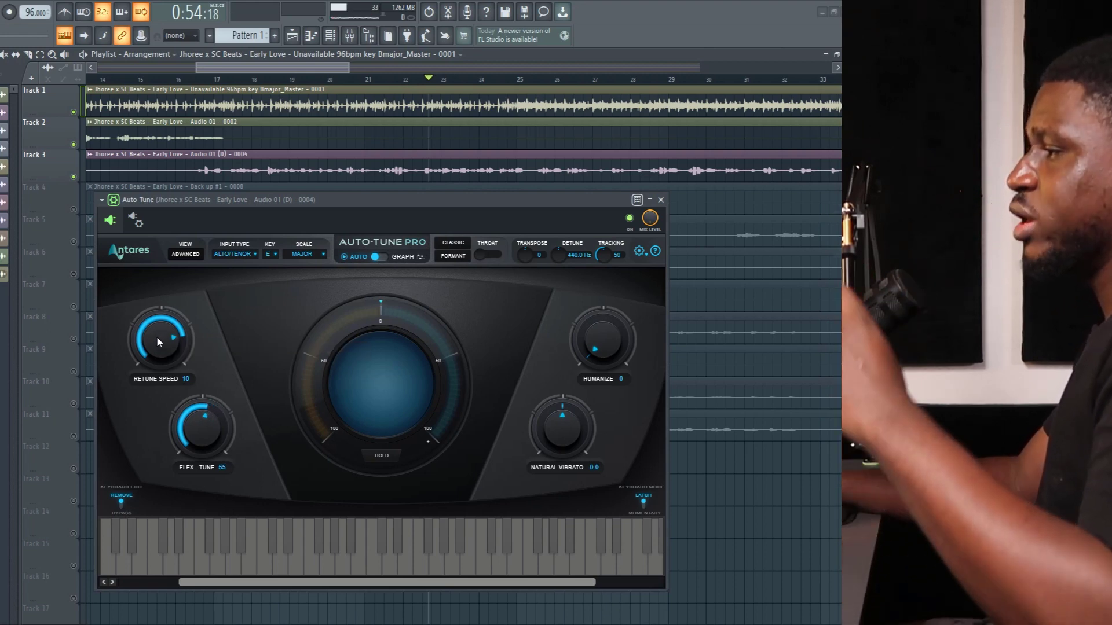
# Fine-tune Retune Speed to 12 and Flex-Tune to 47 with the mouse wheel
pyautogui.scroll(-2, 157, 335)
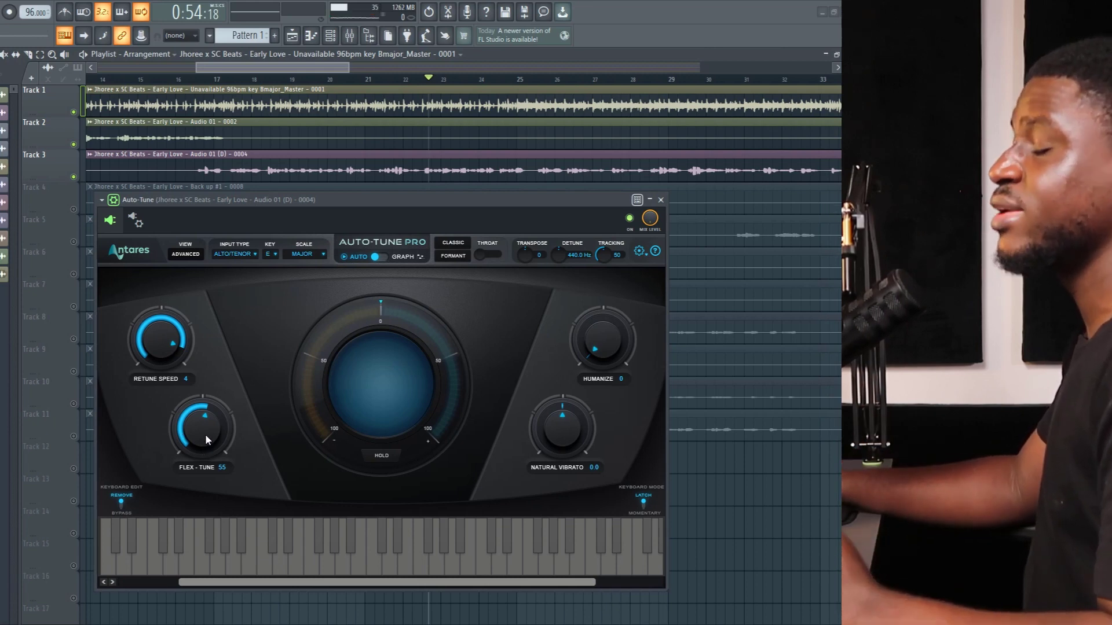
pyautogui.scroll(1, 152, 338)
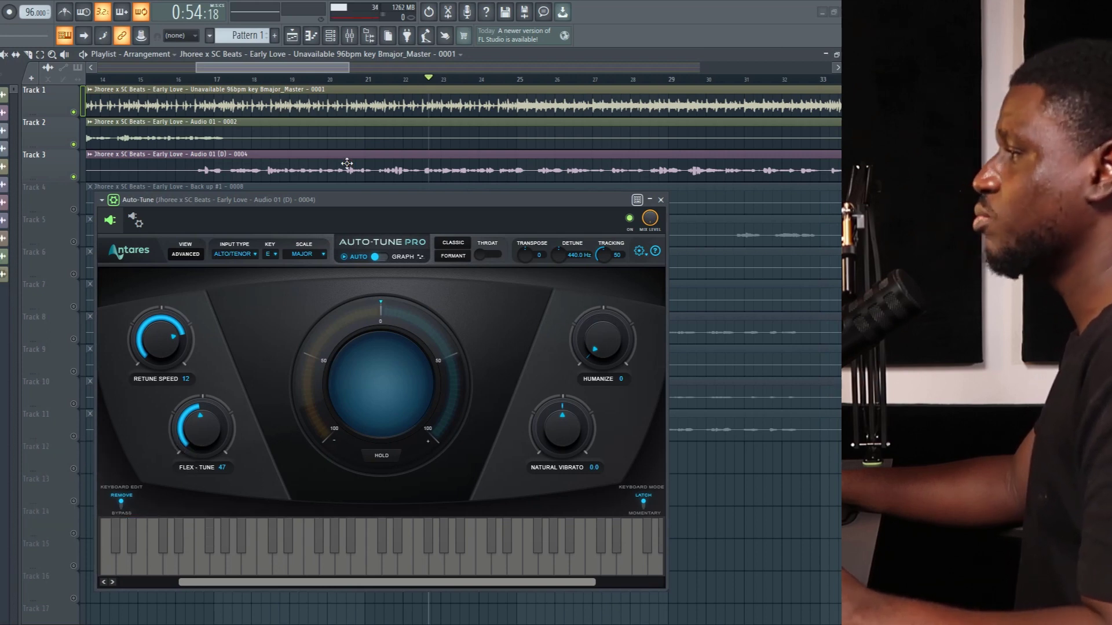
# Mute the beat on Track 1 and play the vocal alone through Auto-Tune
pyautogui.moveTo(384, 202); pyautogui.dragTo(405, 292)
pyautogui.scroll(-2, 455, 155)
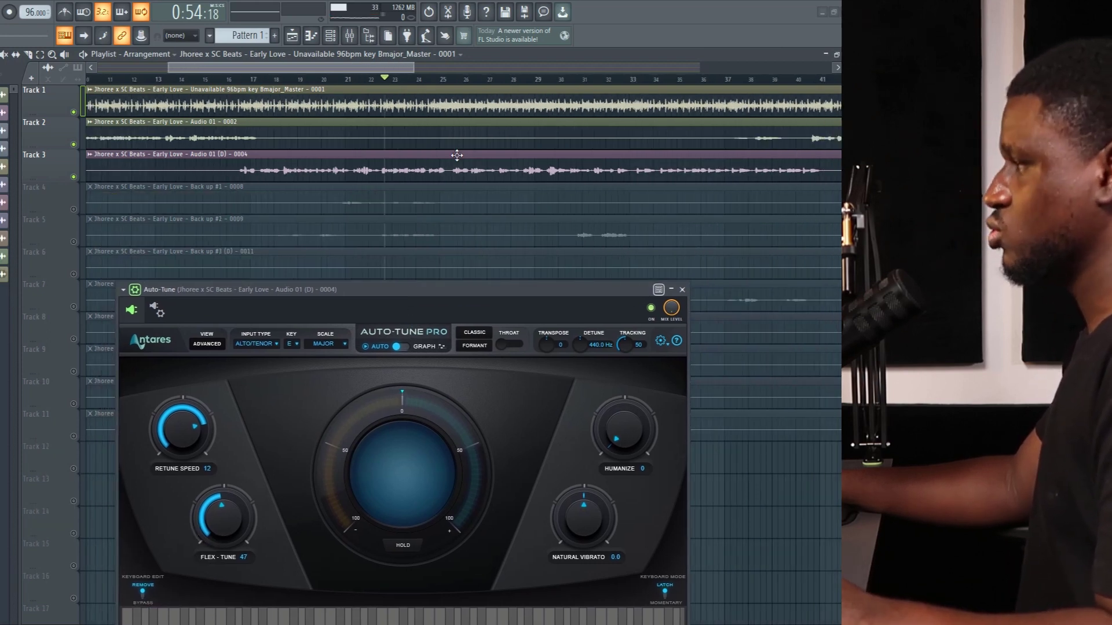
pyautogui.scroll(-2, 455, 154)
pyautogui.scroll(-1, 372, 168)
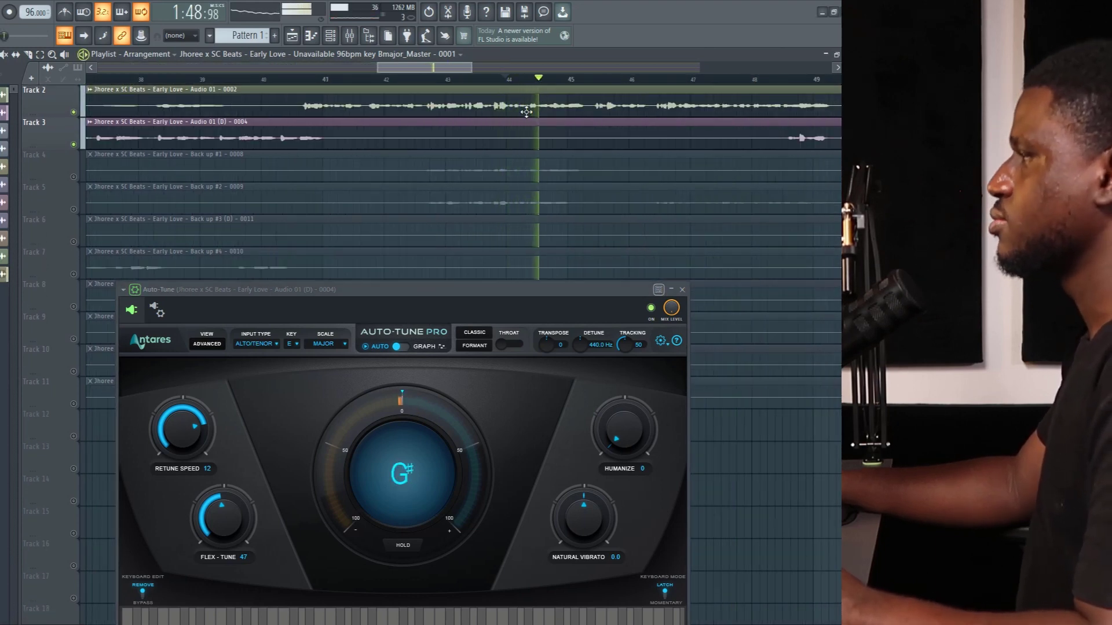
pyautogui.scroll(1, 526, 112)
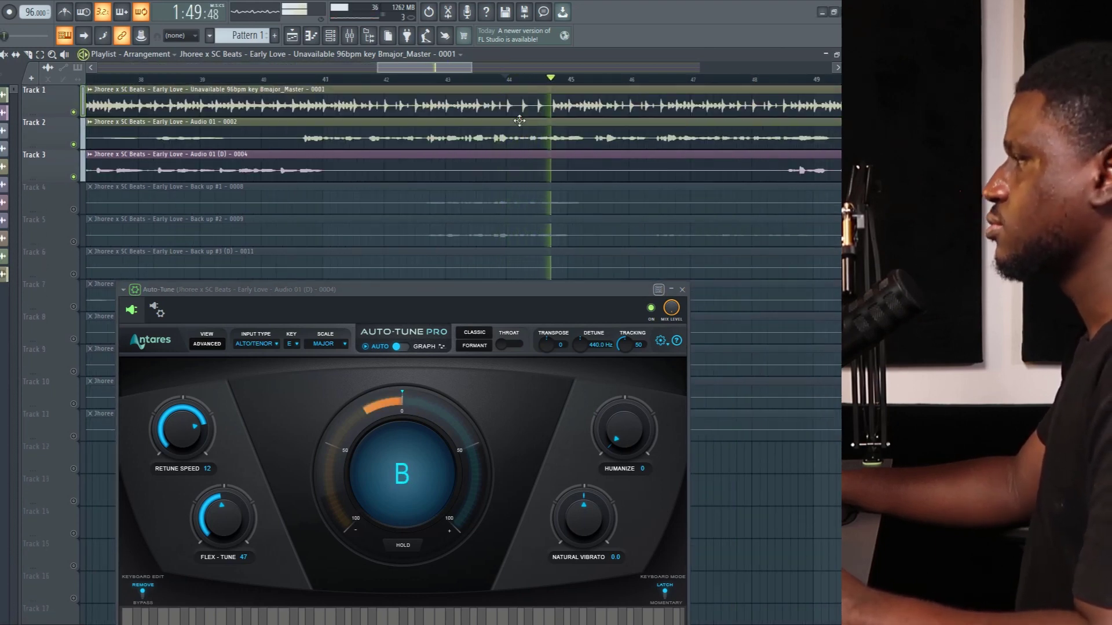
pyautogui.press('space')
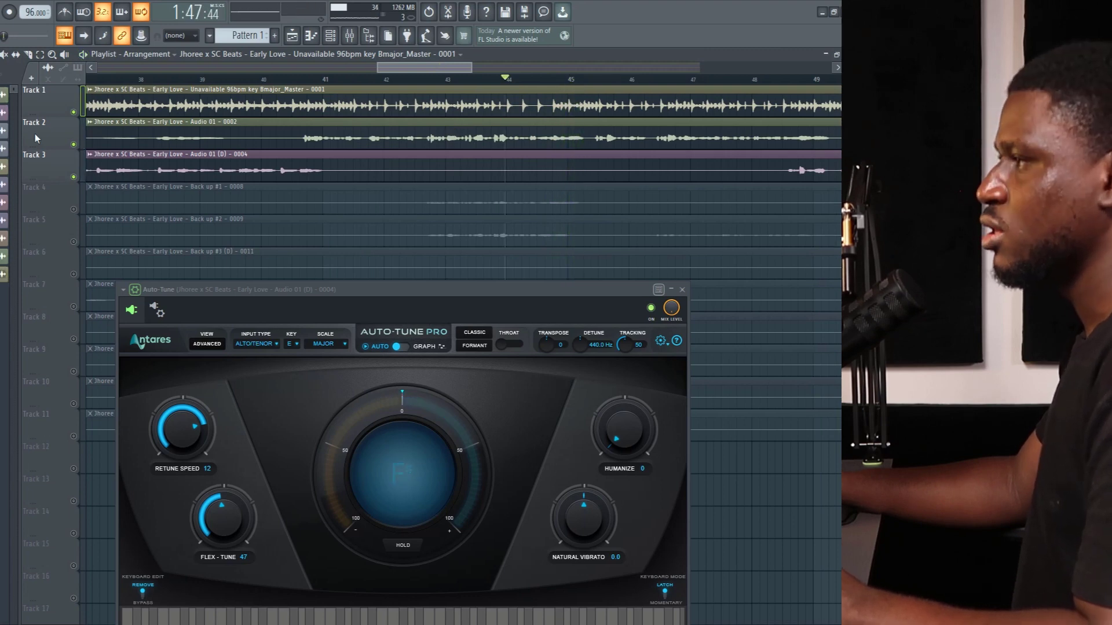
pyautogui.click(74, 112)
pyautogui.press('space')
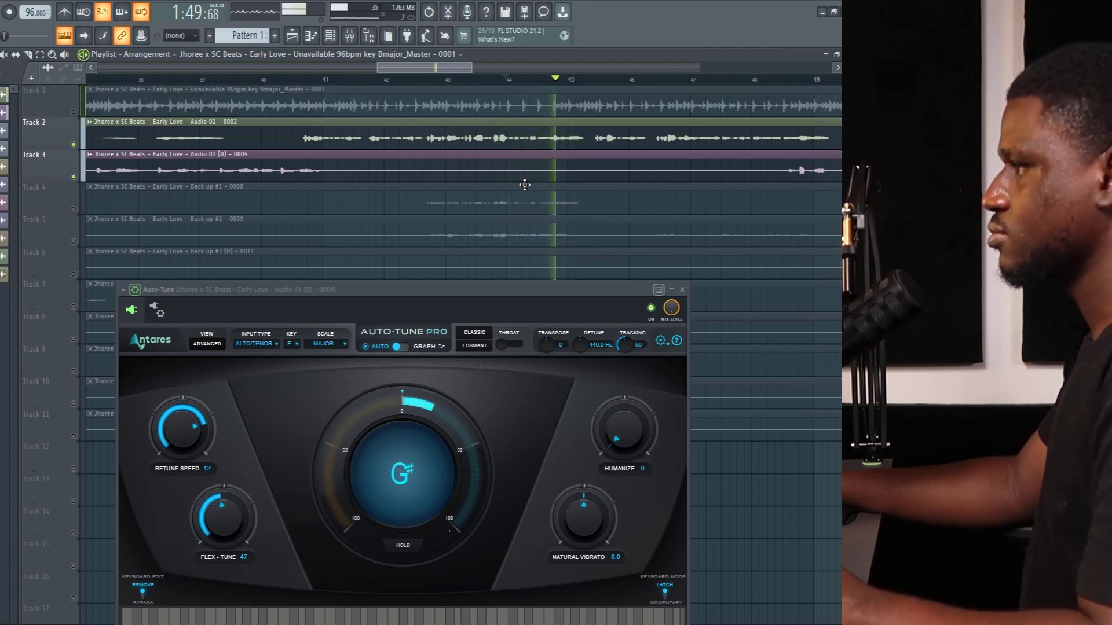
pyautogui.press('space')
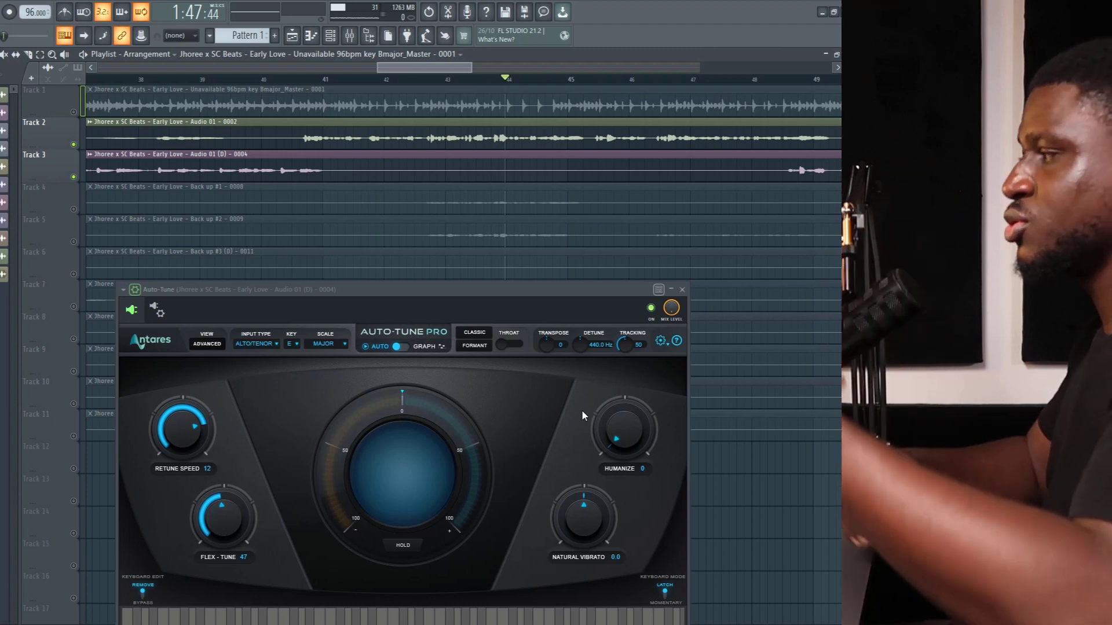
# Push Auto-Tune's Humanize knob way up and play back to hear the effect
pyautogui.moveTo(617, 440); pyautogui.dragTo(641, 342)
pyautogui.press('space')
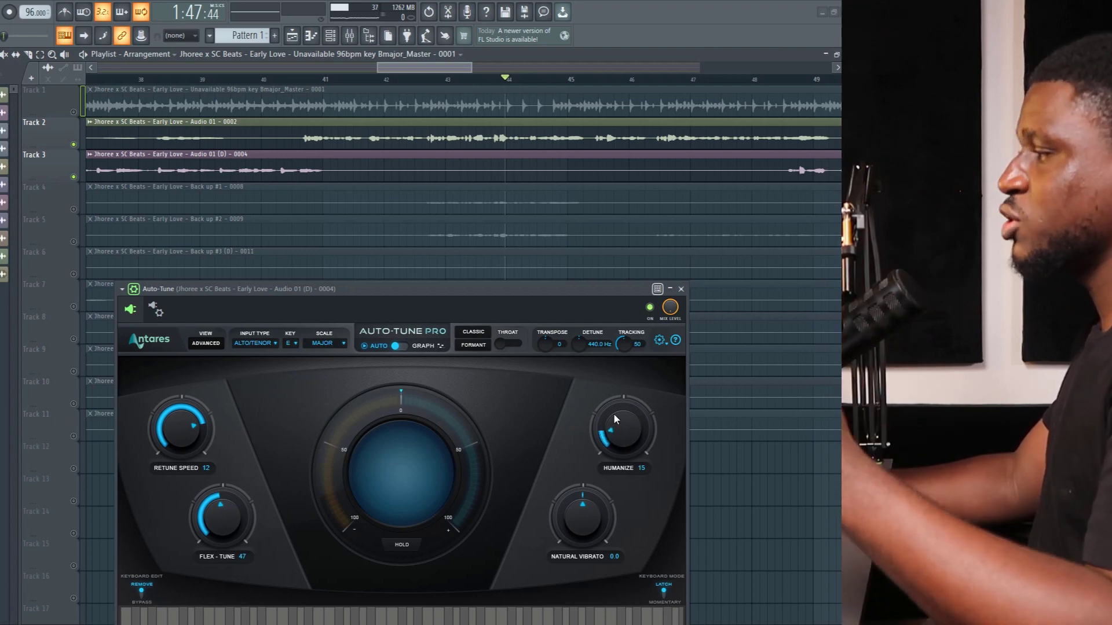
# Raise Humanize again and fine-tune it to 58
pyautogui.moveTo(619, 420); pyautogui.dragTo(618, 396)
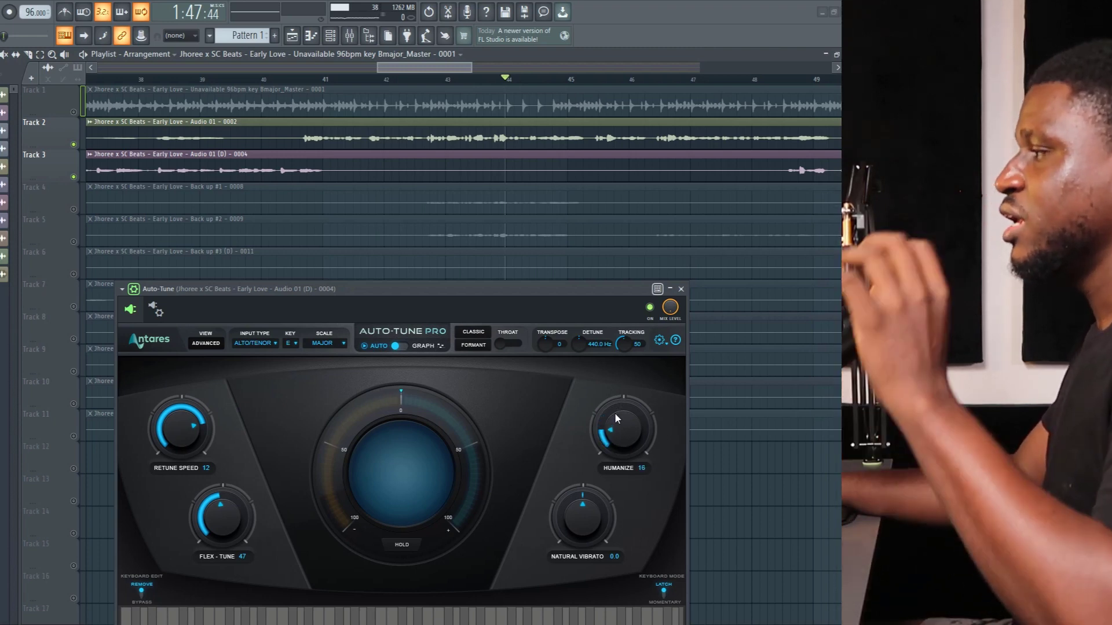
pyautogui.moveTo(615, 417); pyautogui.dragTo(611, 411)
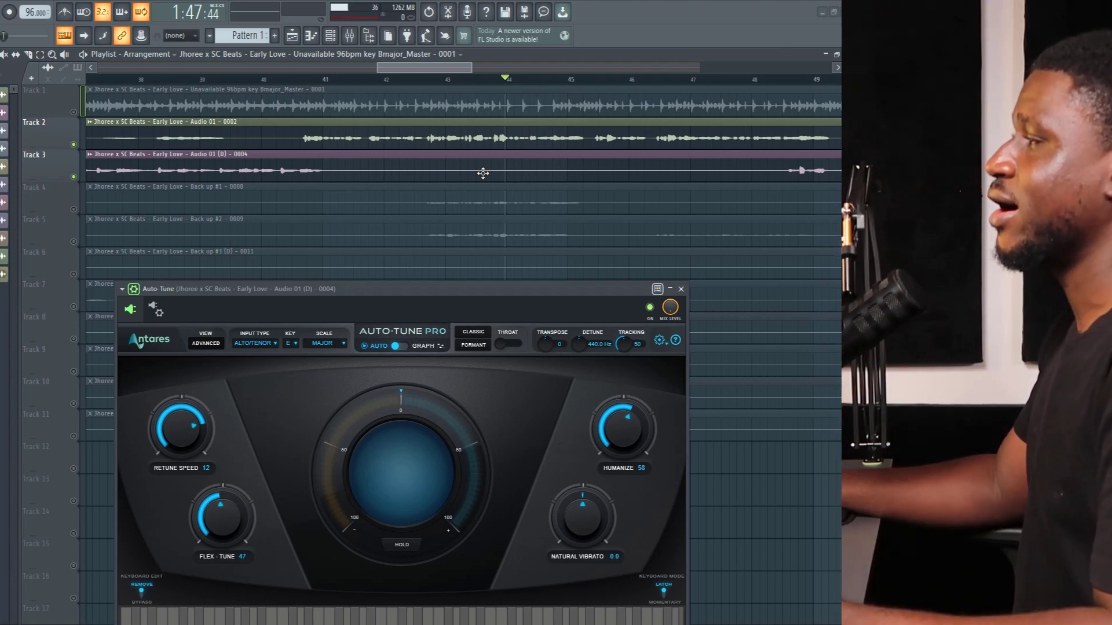
# Unmute the beat on Track 1 and play the full mix with the tuned vocal
pyautogui.scroll(-4, 478, 179)
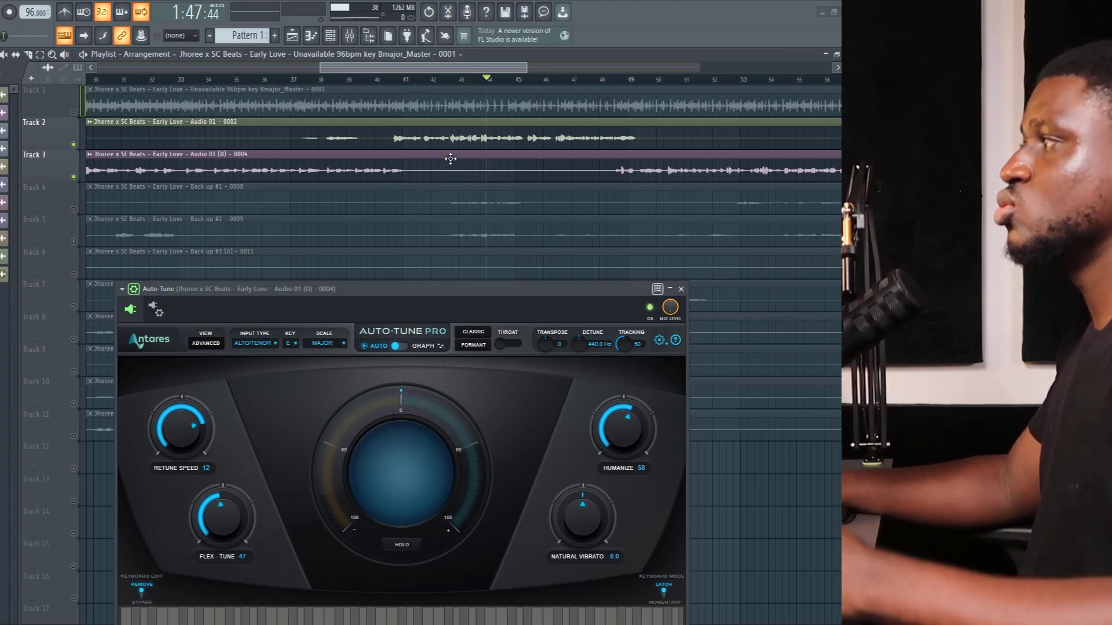
pyautogui.click(74, 111)
pyautogui.scroll(-3, 398, 164)
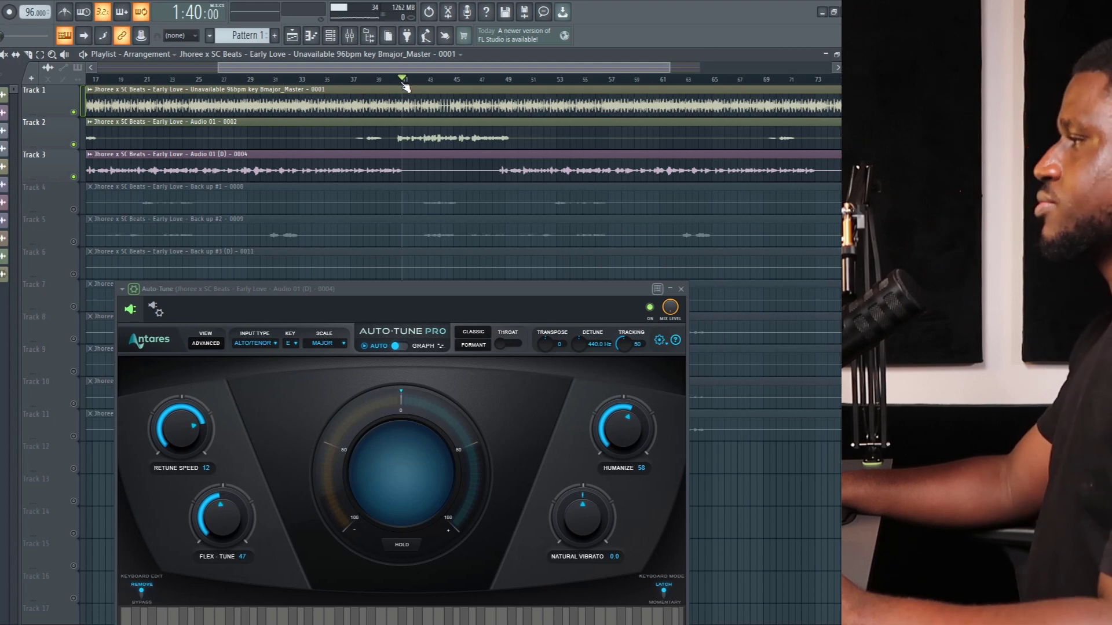
pyautogui.press('space')
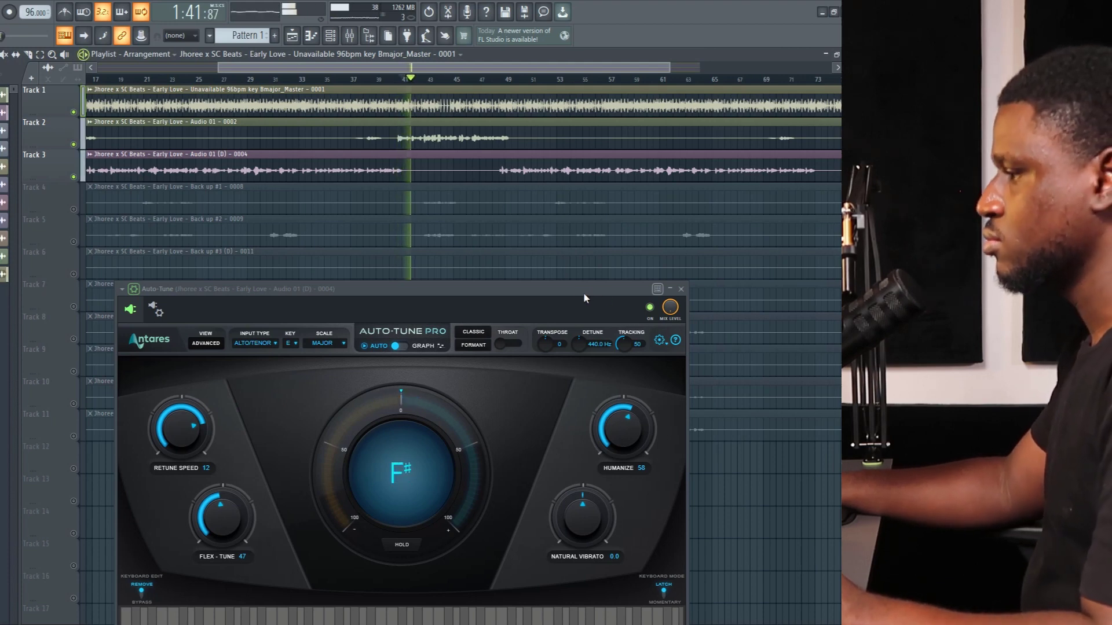
pyautogui.scroll(-2, 447, 204)
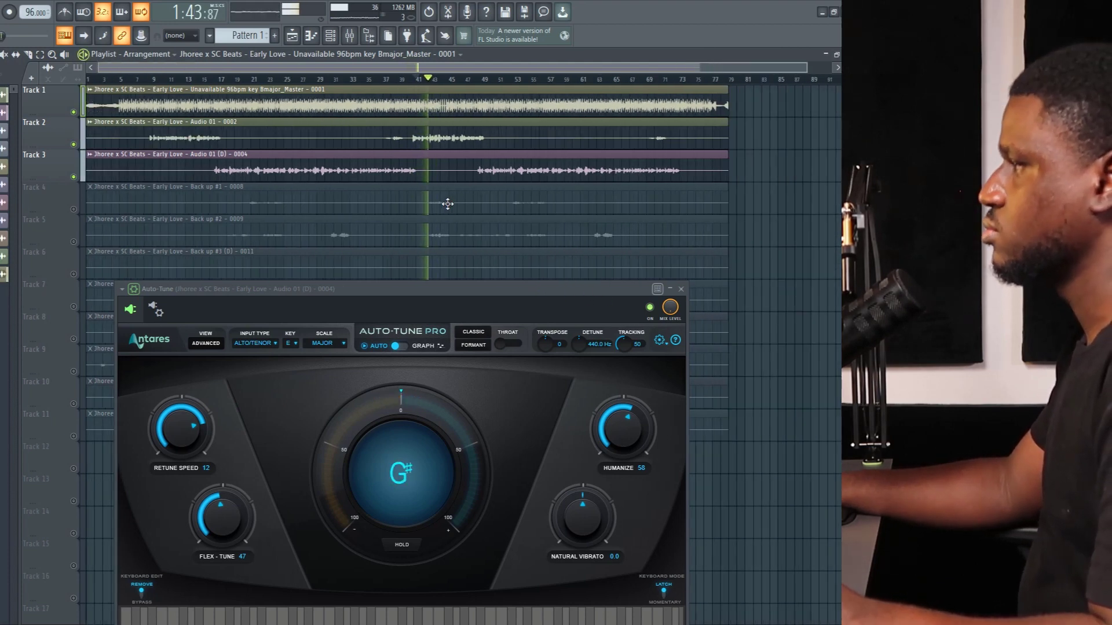
pyautogui.scroll(2, 457, 199)
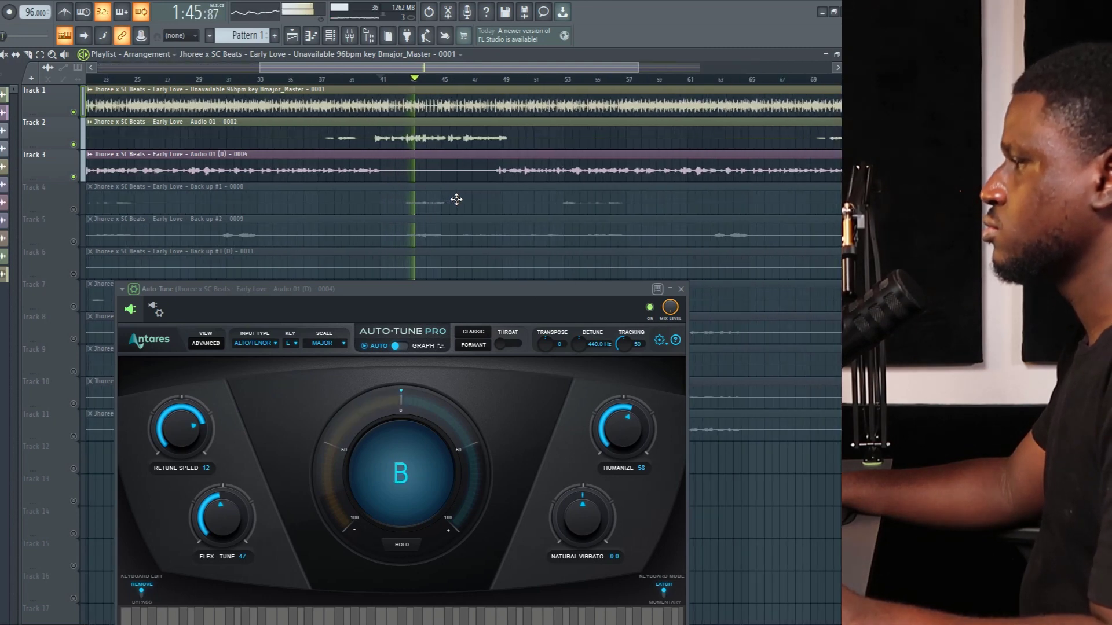
pyautogui.scroll(1, 455, 200)
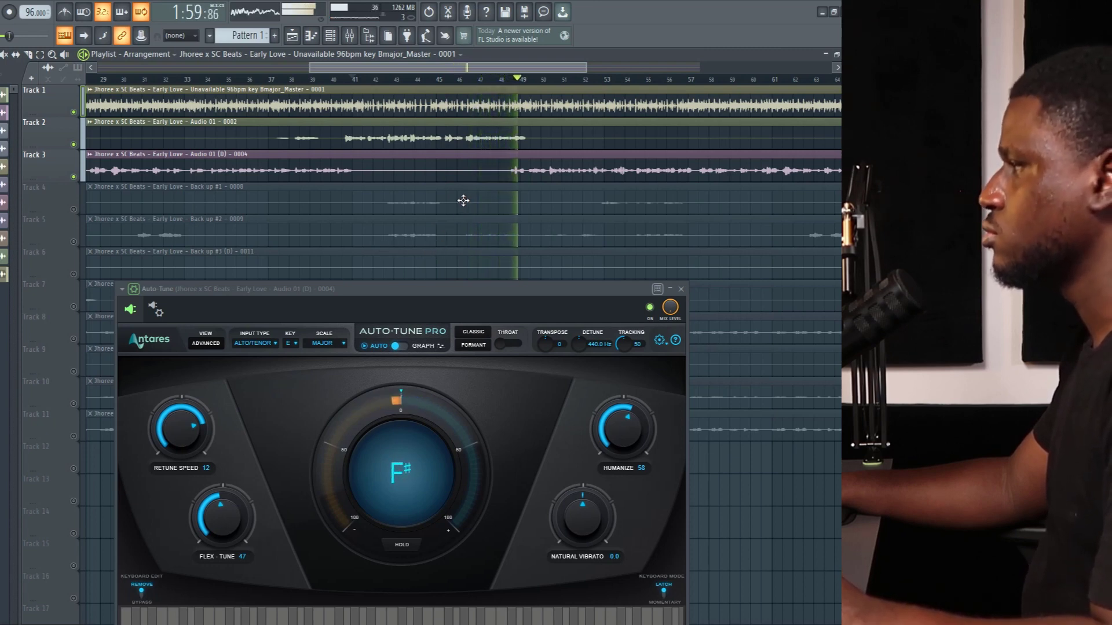
pyautogui.scroll(-2, 495, 184)
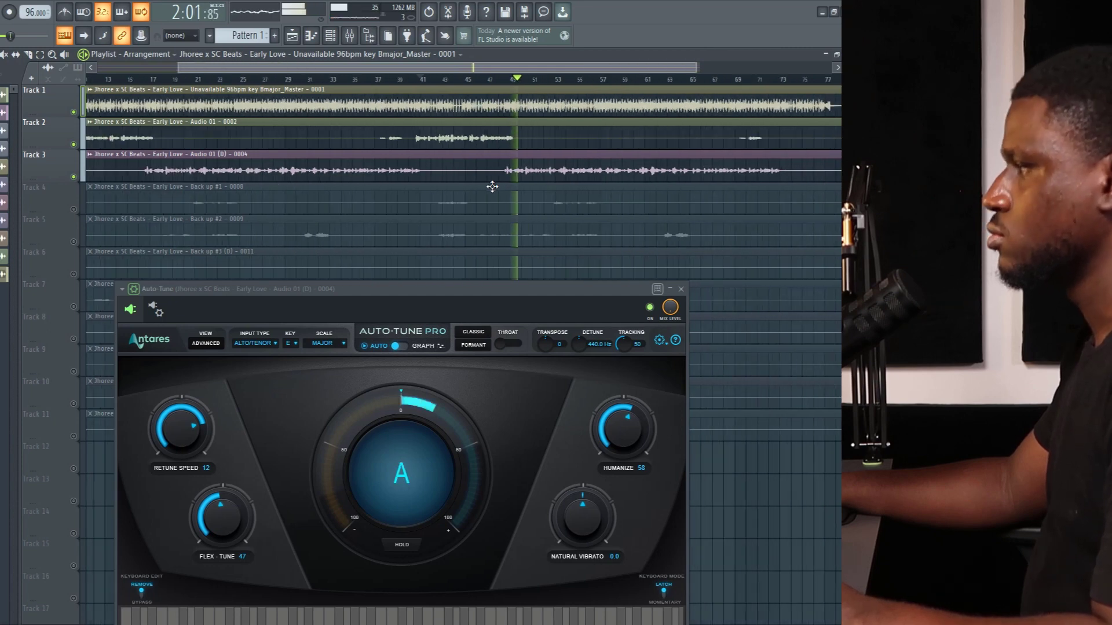
pyautogui.scroll(2, 498, 185)
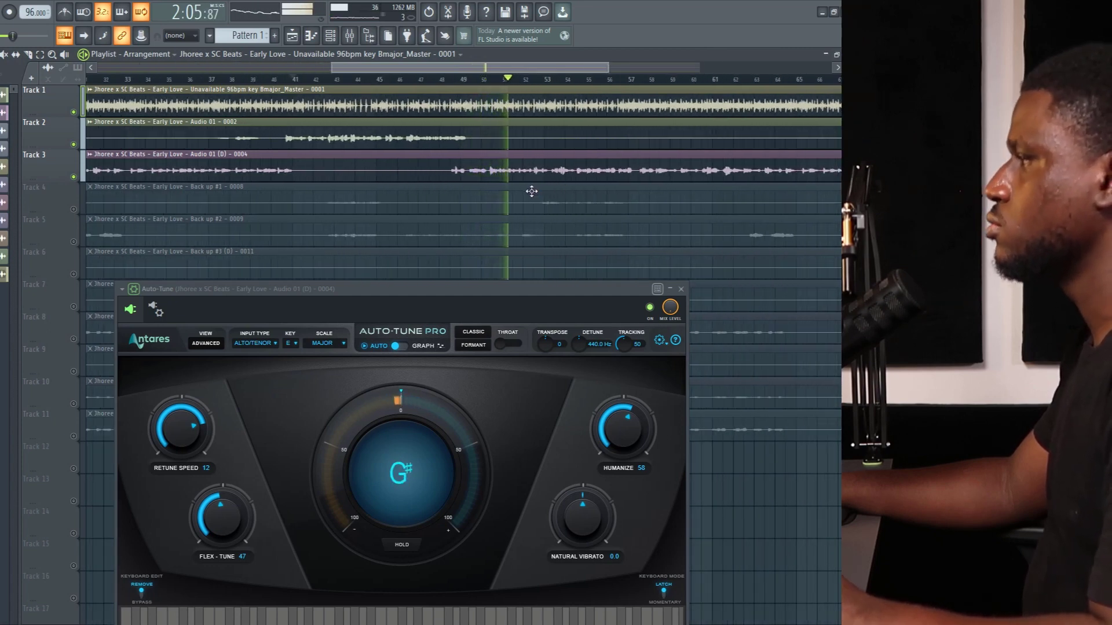
# Bypass Auto-Tune and play the raw vocal from bar 41 twice
pyautogui.press('space')
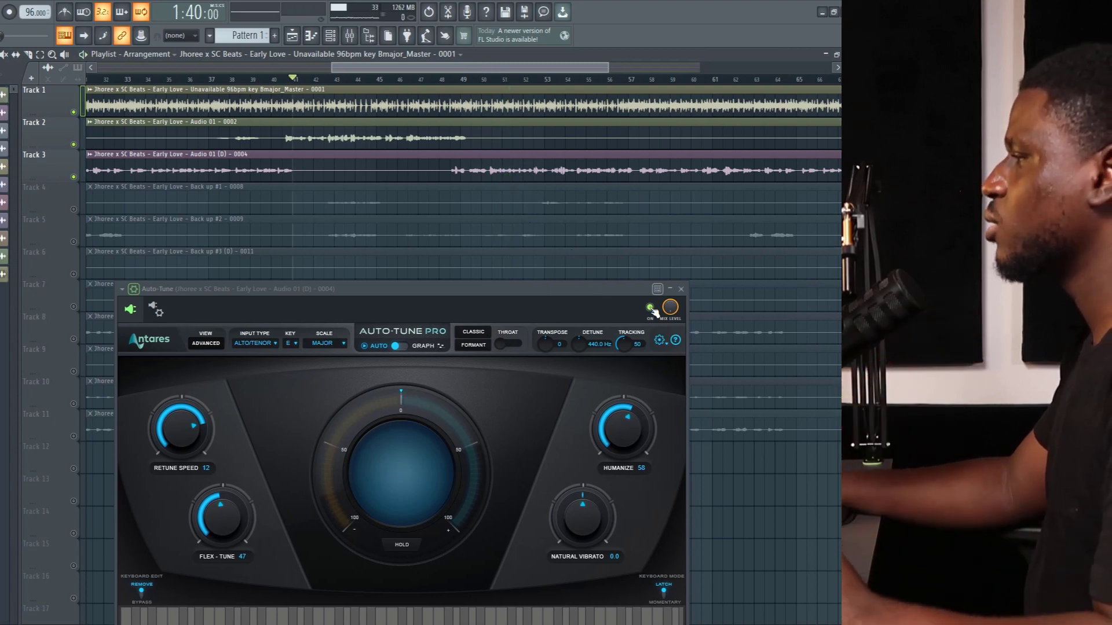
pyautogui.click(650, 307)
pyautogui.press('space')
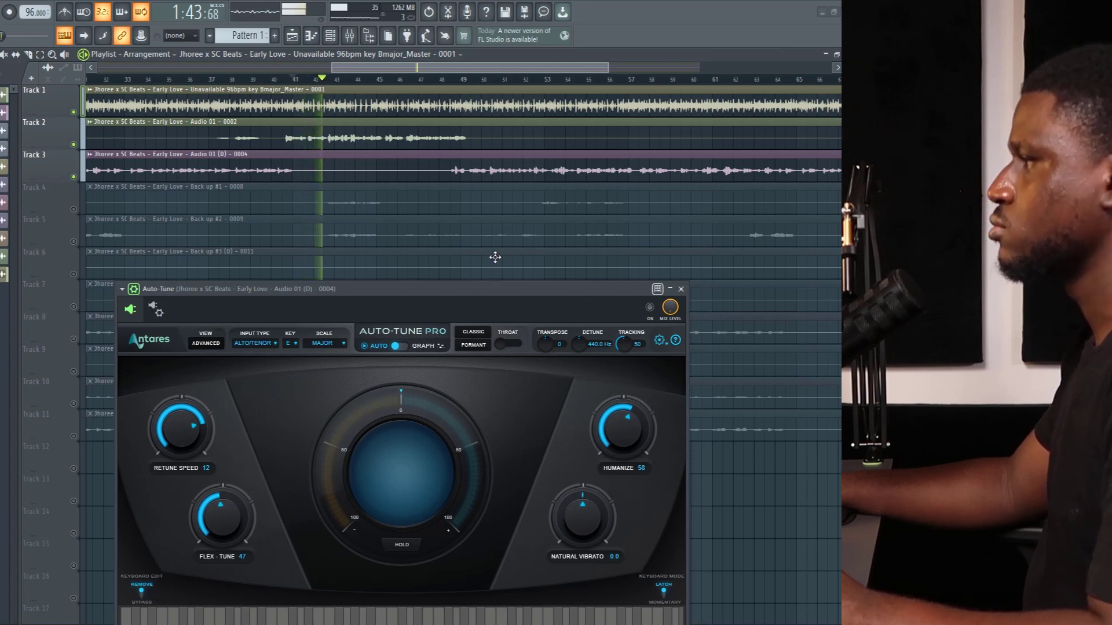
pyautogui.press('space')
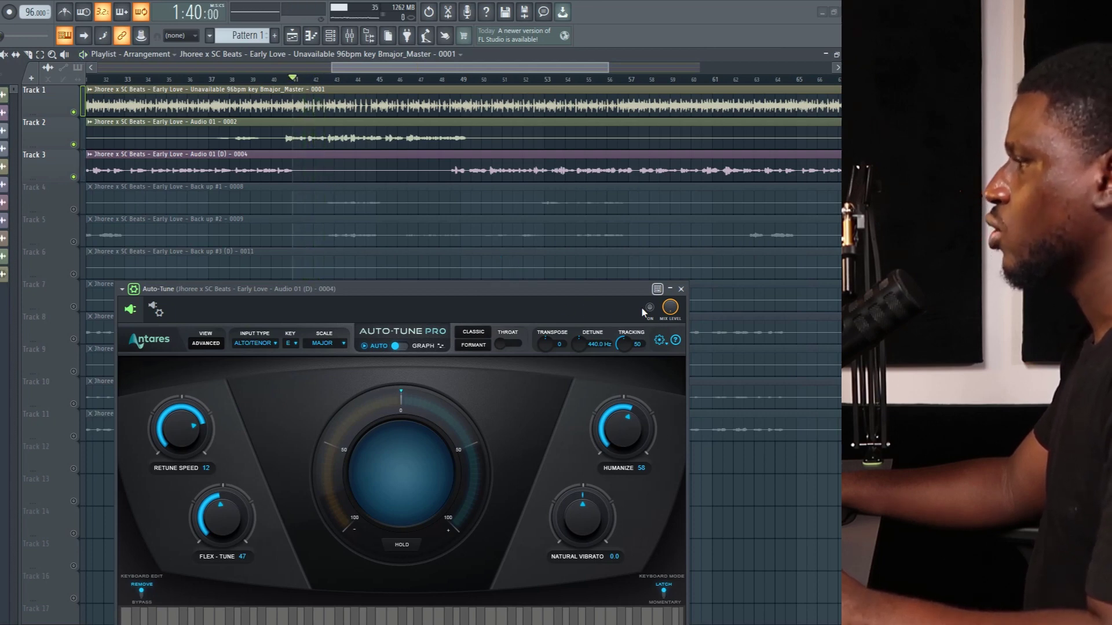
pyautogui.press('space')
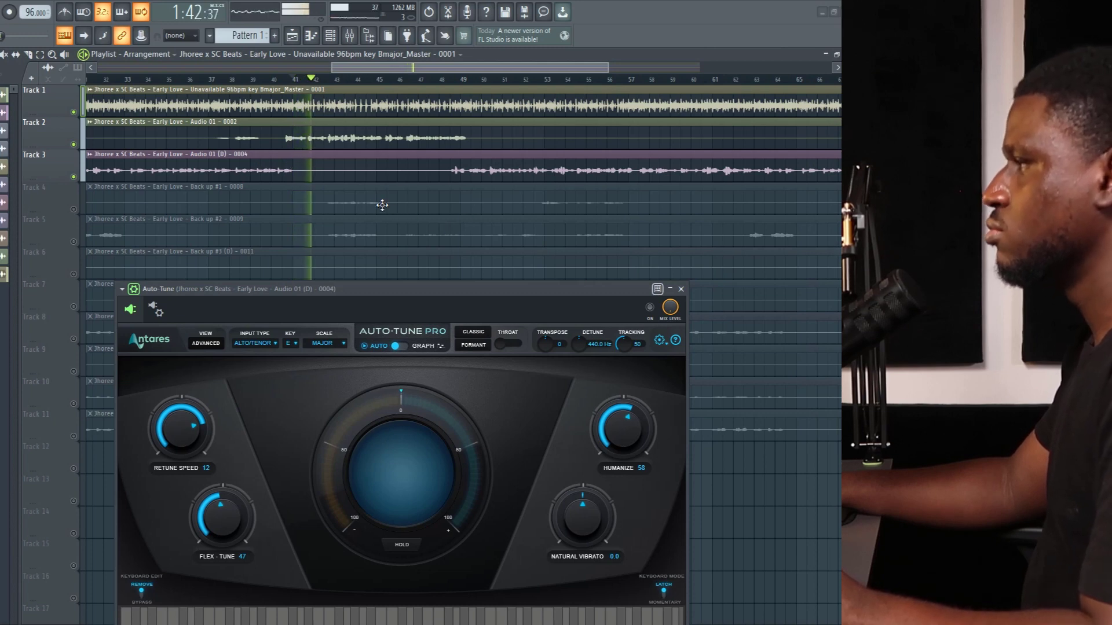
pyautogui.press('space')
# Switch Auto-Tune back on and replay the section with tuning active
pyautogui.click(650, 309)
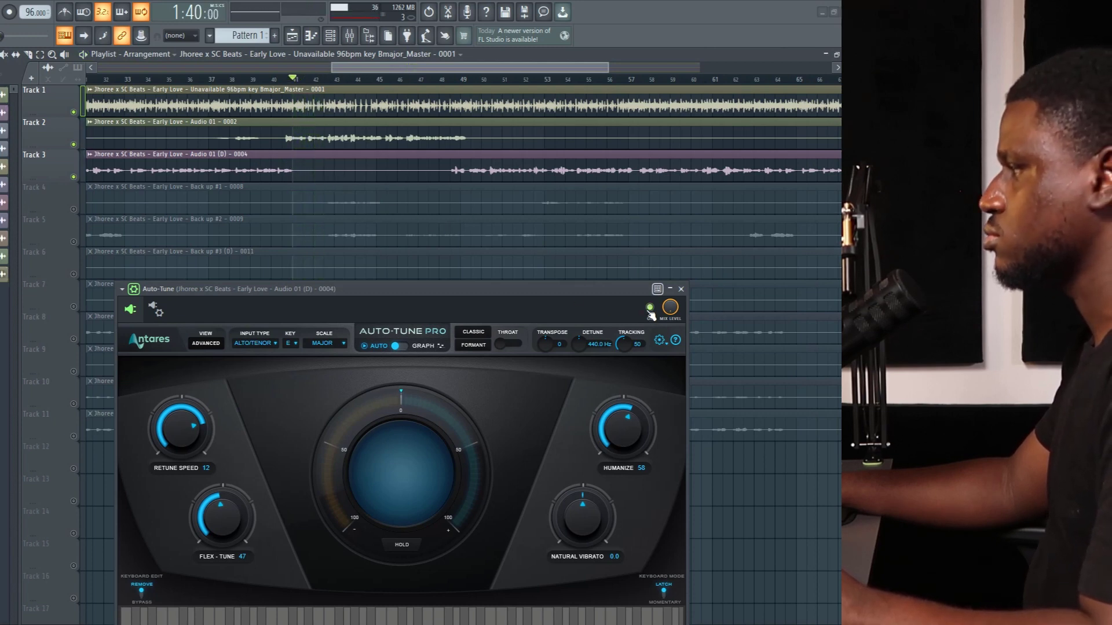
pyautogui.press('space')
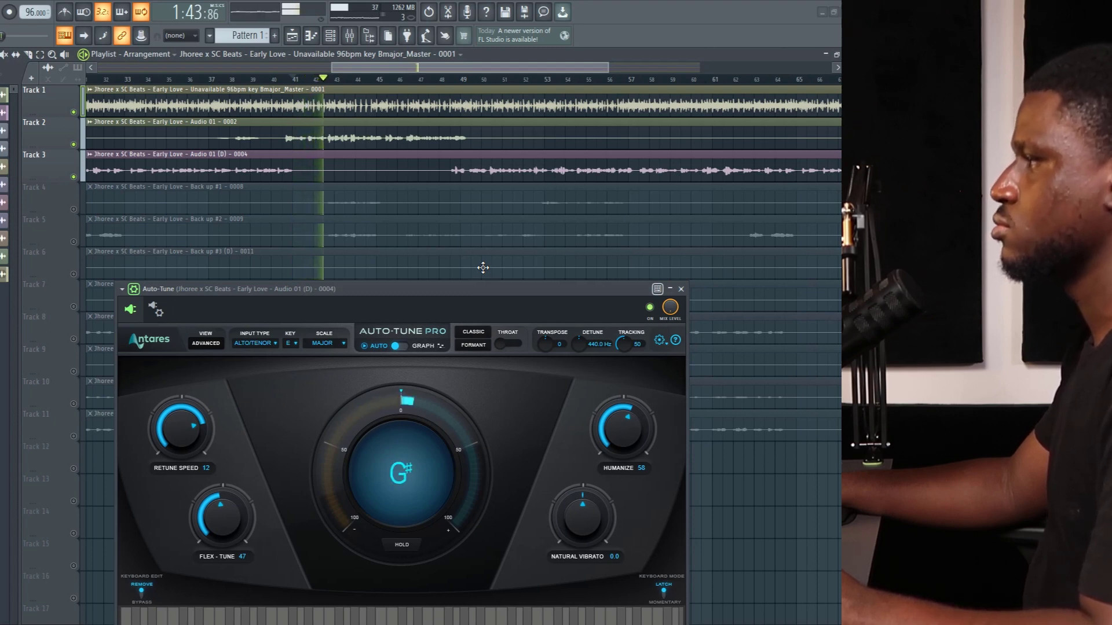
pyautogui.press('space')
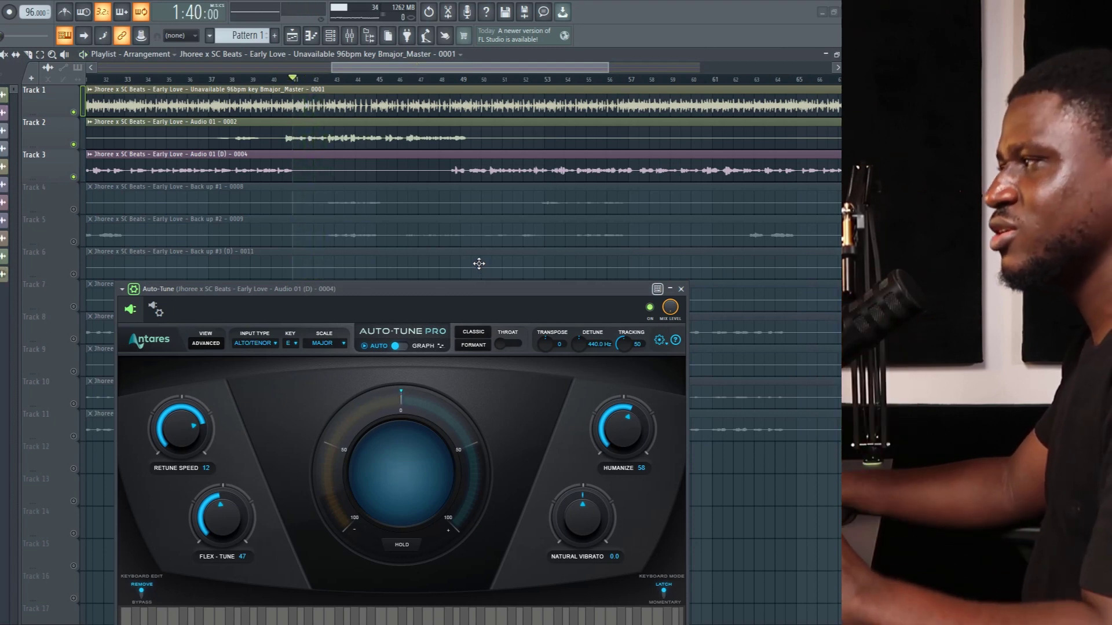